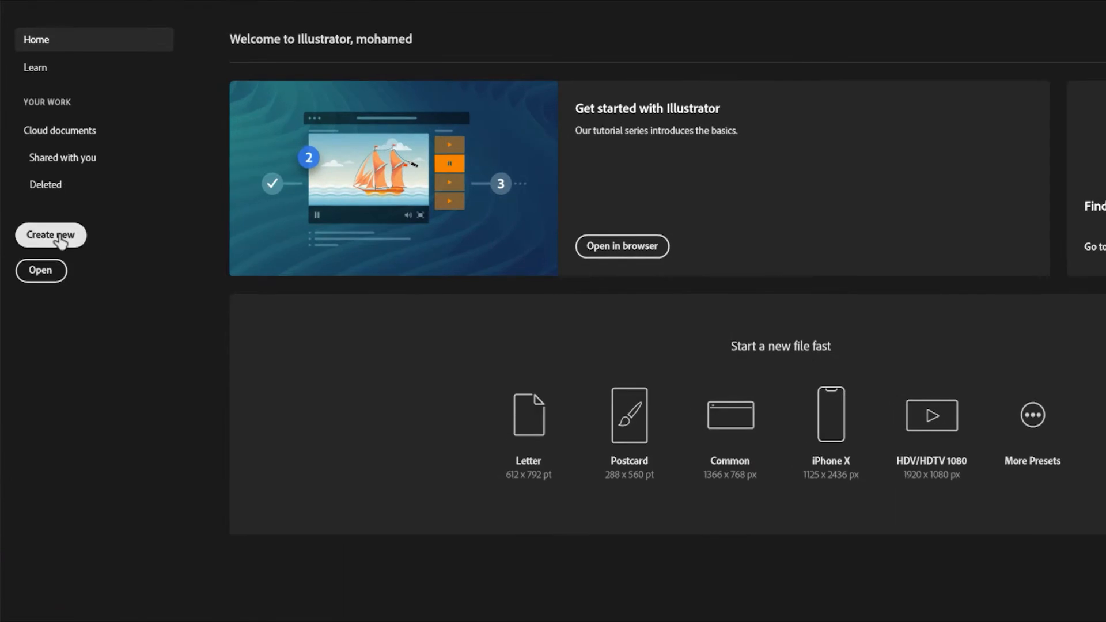
- Create a new print document from the A4 preset in landscape orientation
left_click(55, 235)
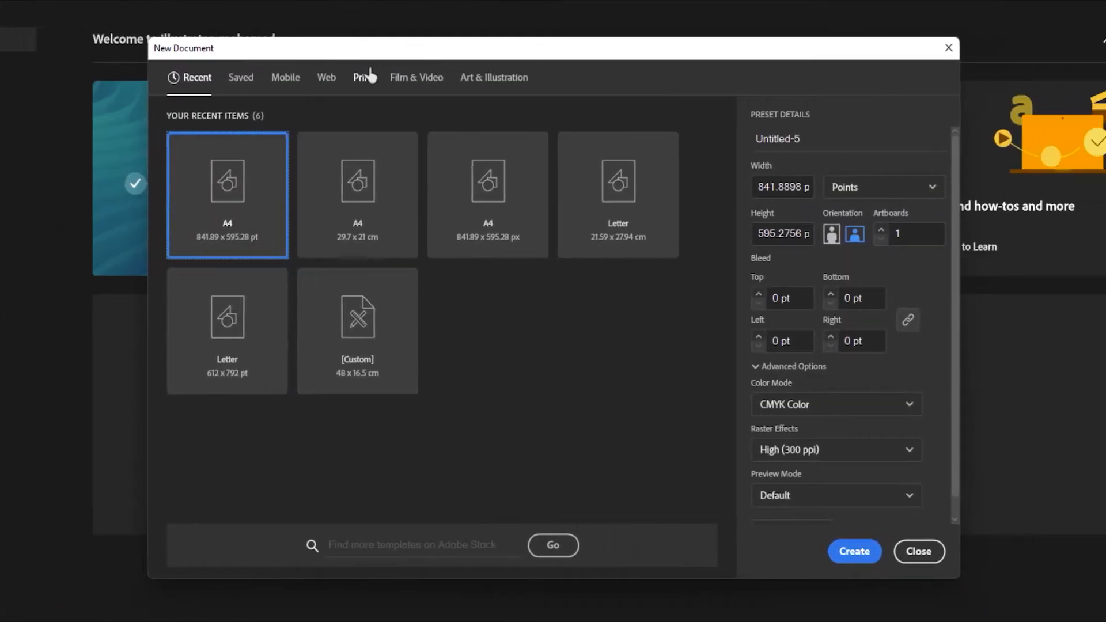
left_click(455, 77)
left_click(369, 170)
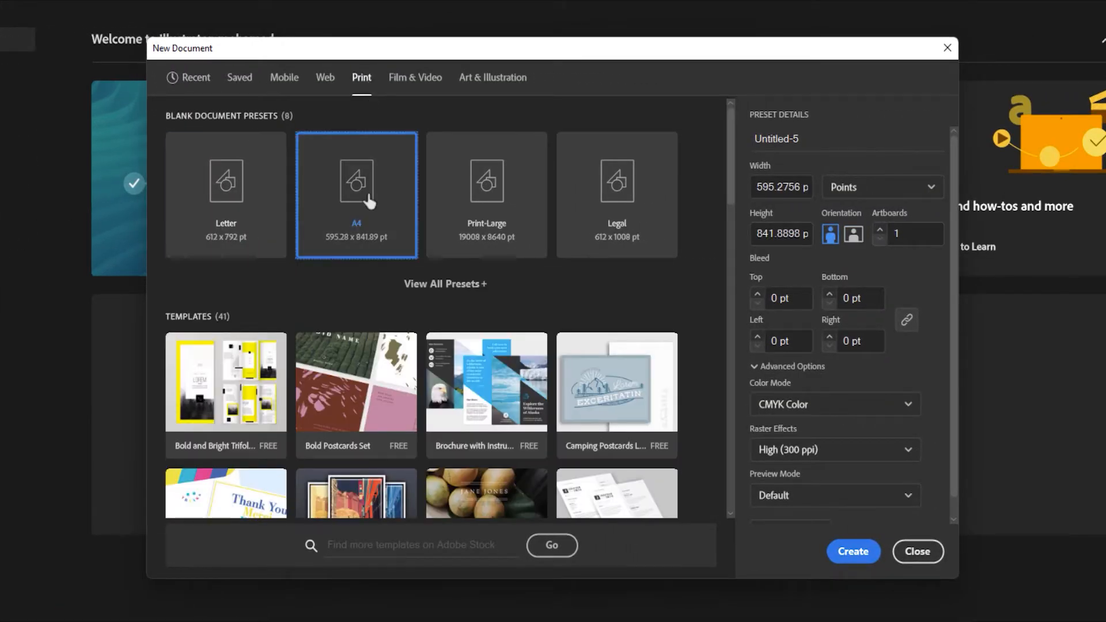
left_click(853, 235)
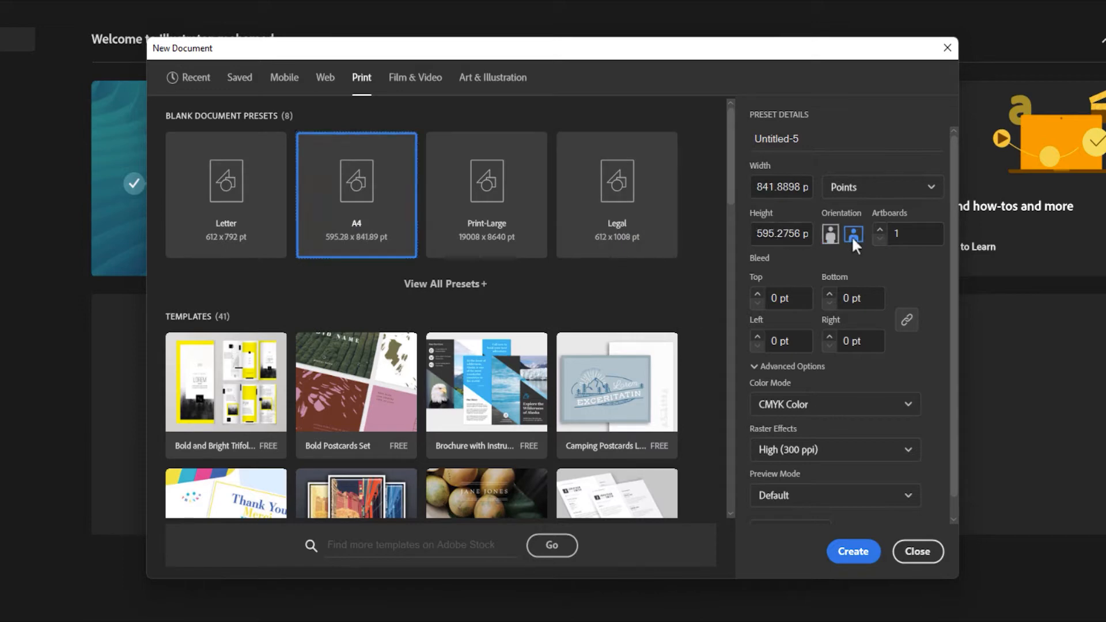
left_click(859, 551)
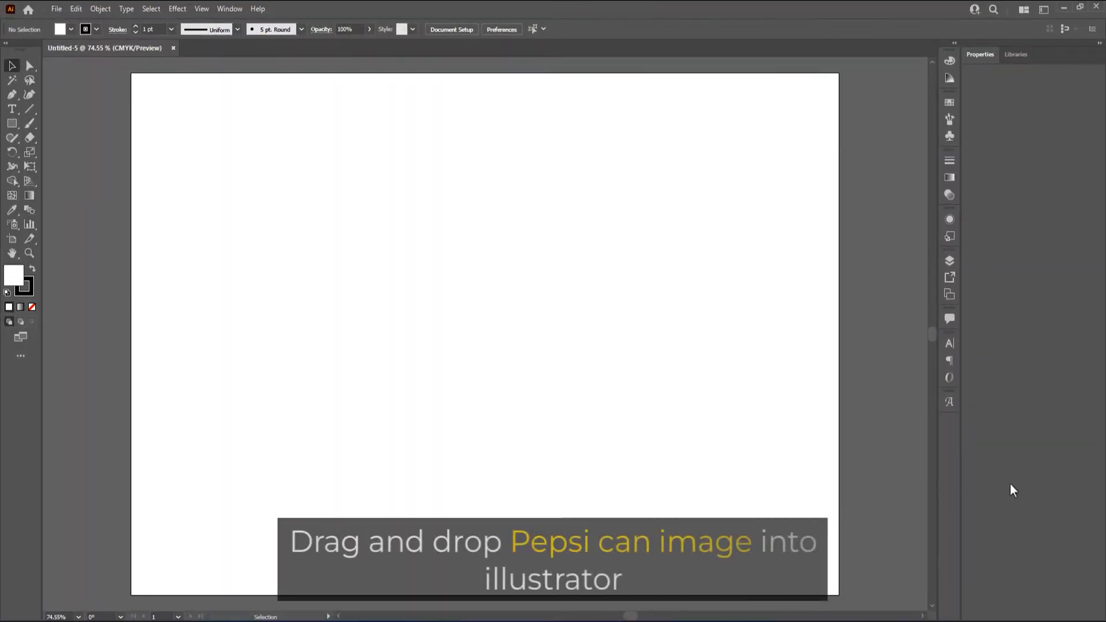
- Place the Pepsi can image on the left half of the artboard and lock it
left_click_drag(1000, 477, 272, 305)
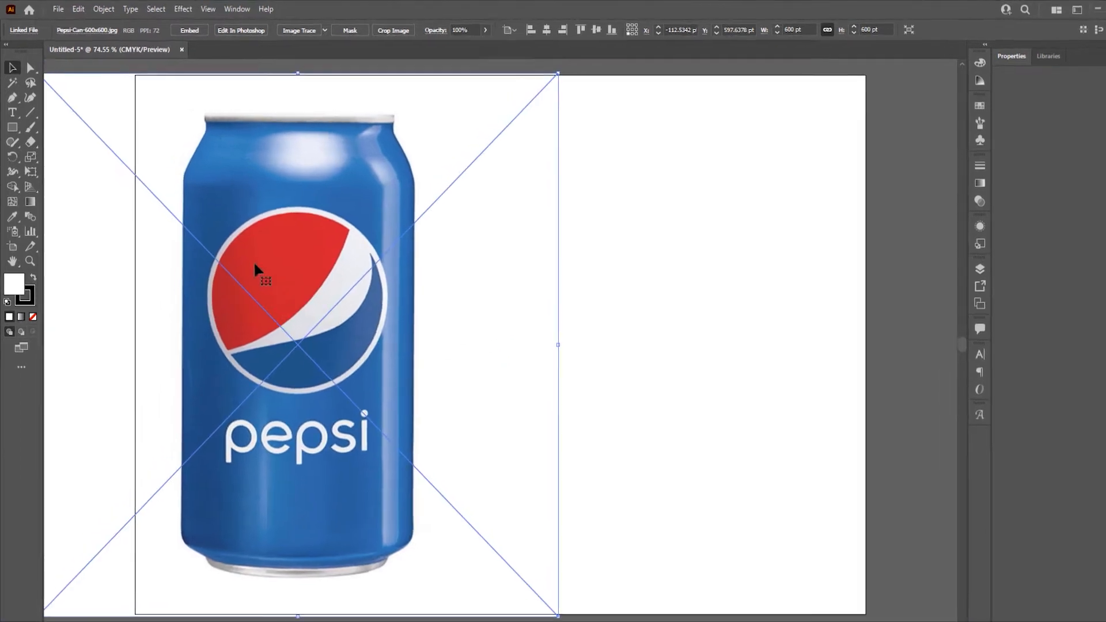
left_click(100, 9)
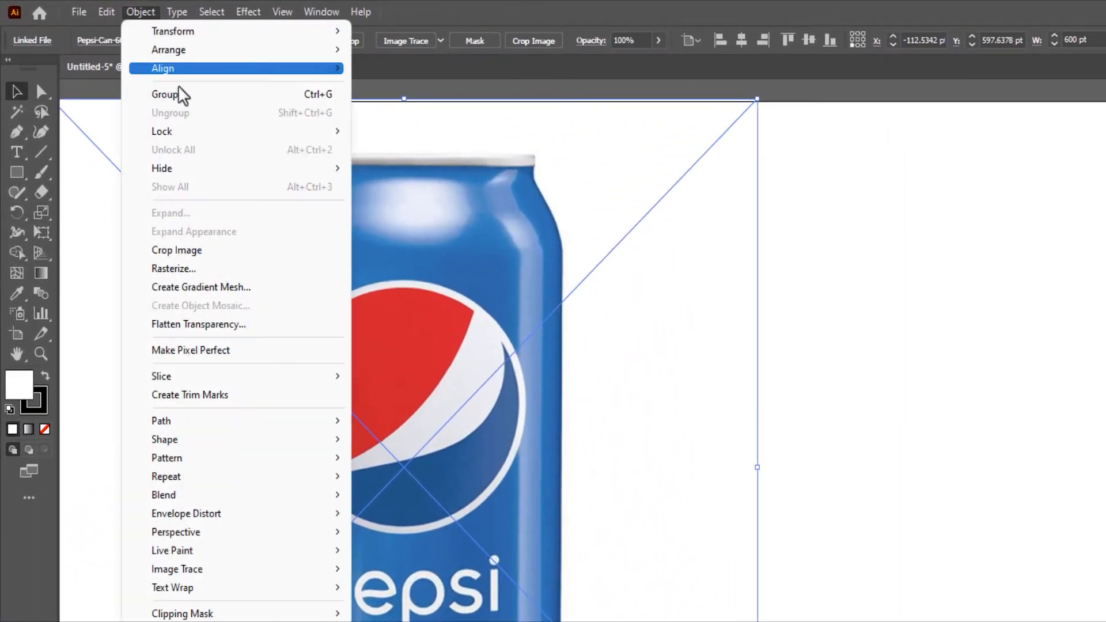
mouse_move(198, 134)
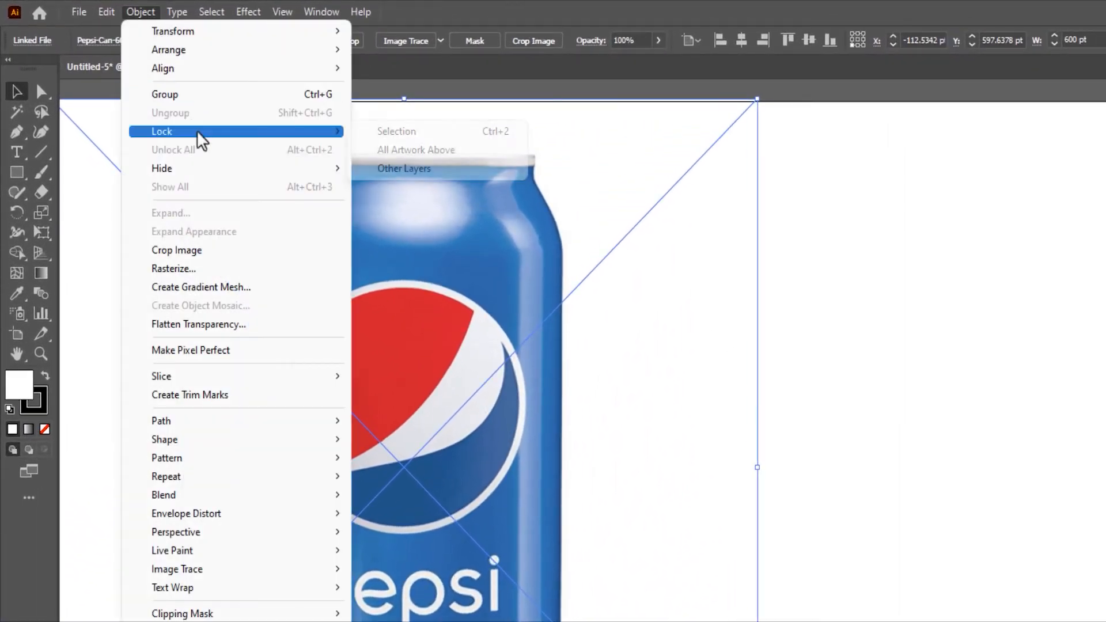
left_click(392, 132)
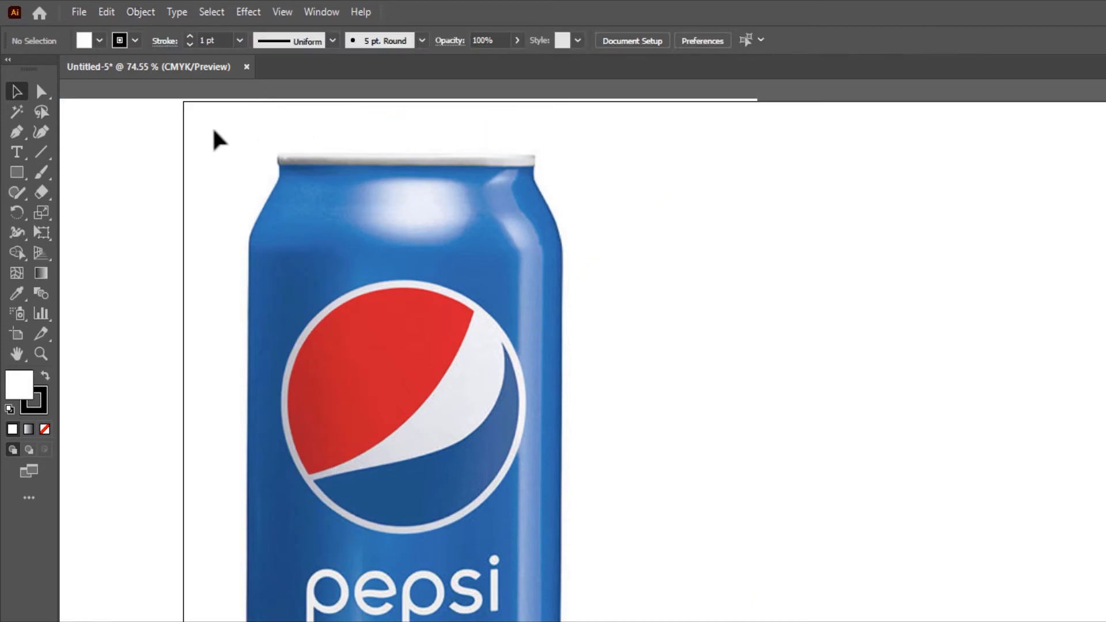
- Draw the left half of the can's top rim, about 107.5 by 11 pt, with the Pen tool and round its outer corners
left_click(17, 132)
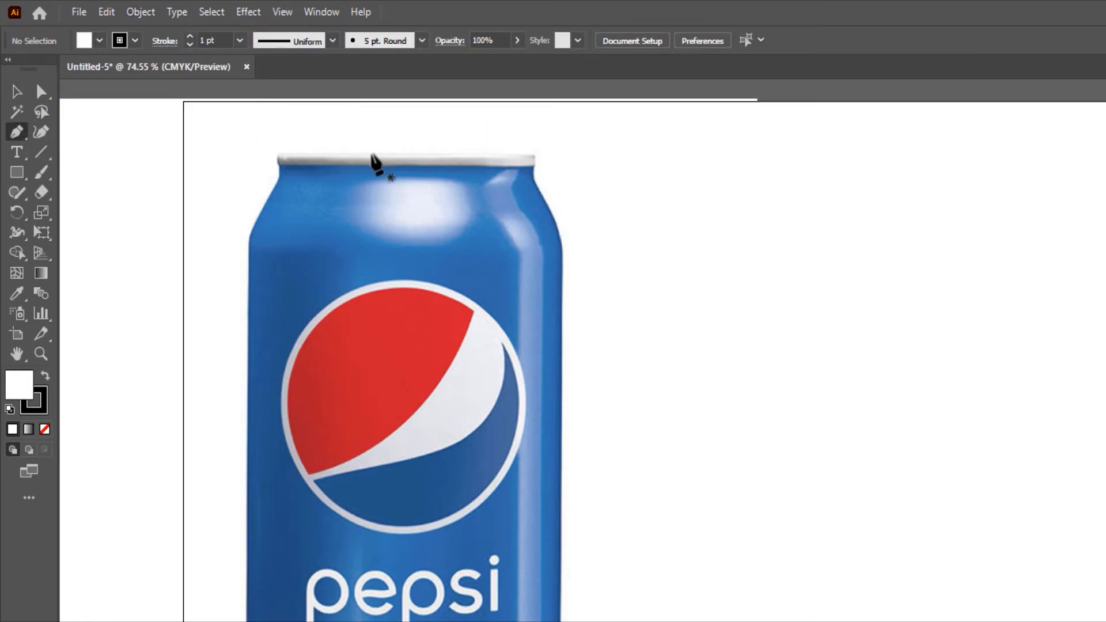
left_click_drag(403, 153, 282, 152)
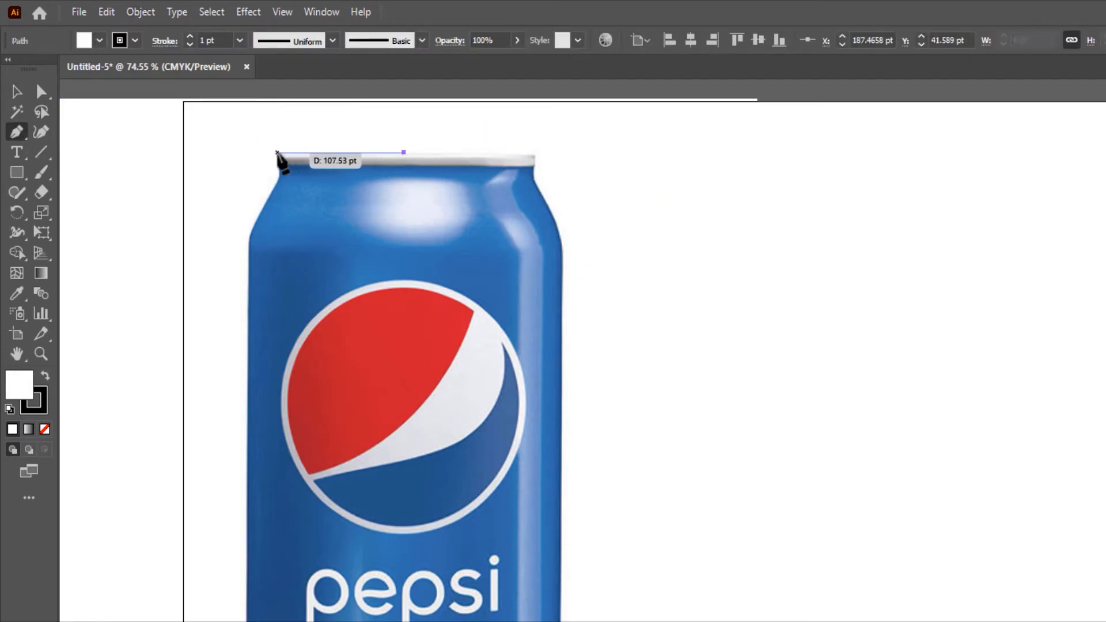
left_click(277, 152)
left_click(277, 167)
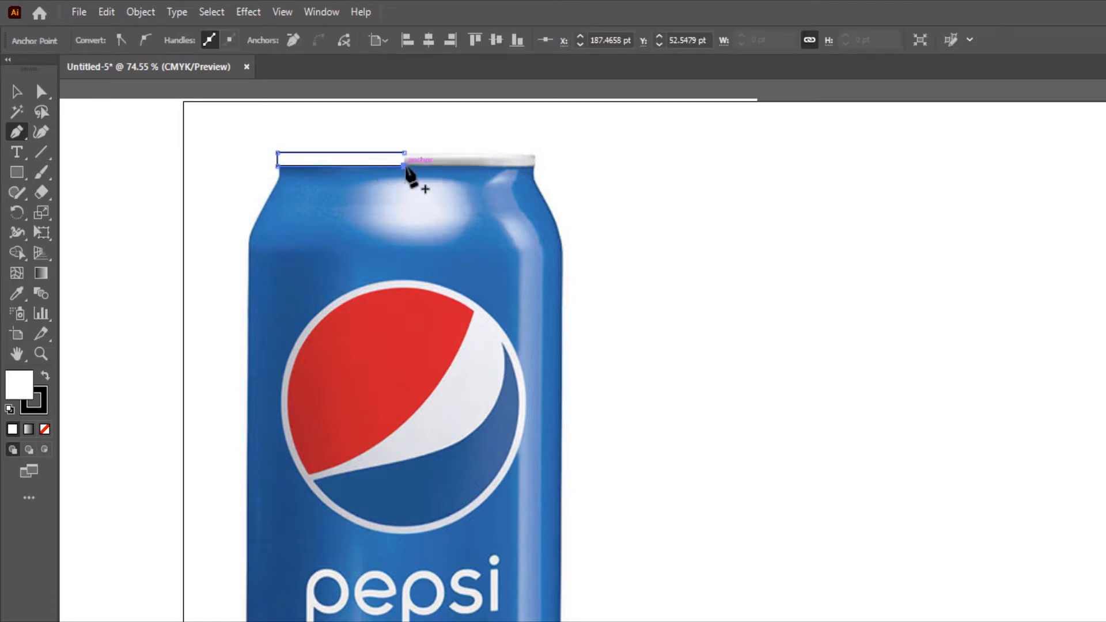
left_click(405, 166)
left_click(41, 91)
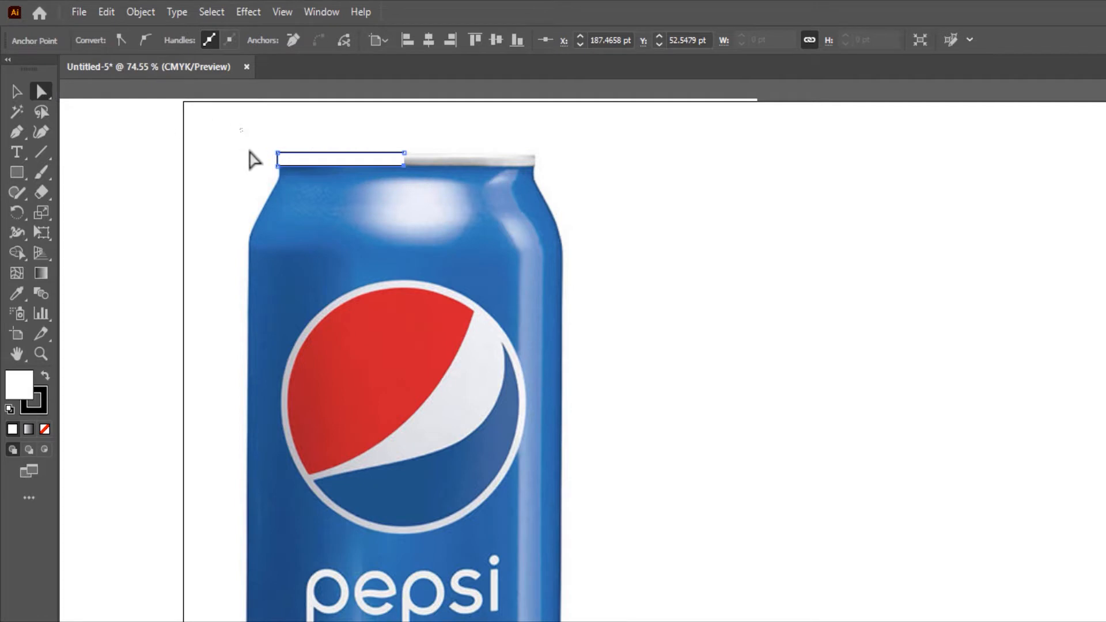
left_click(289, 158)
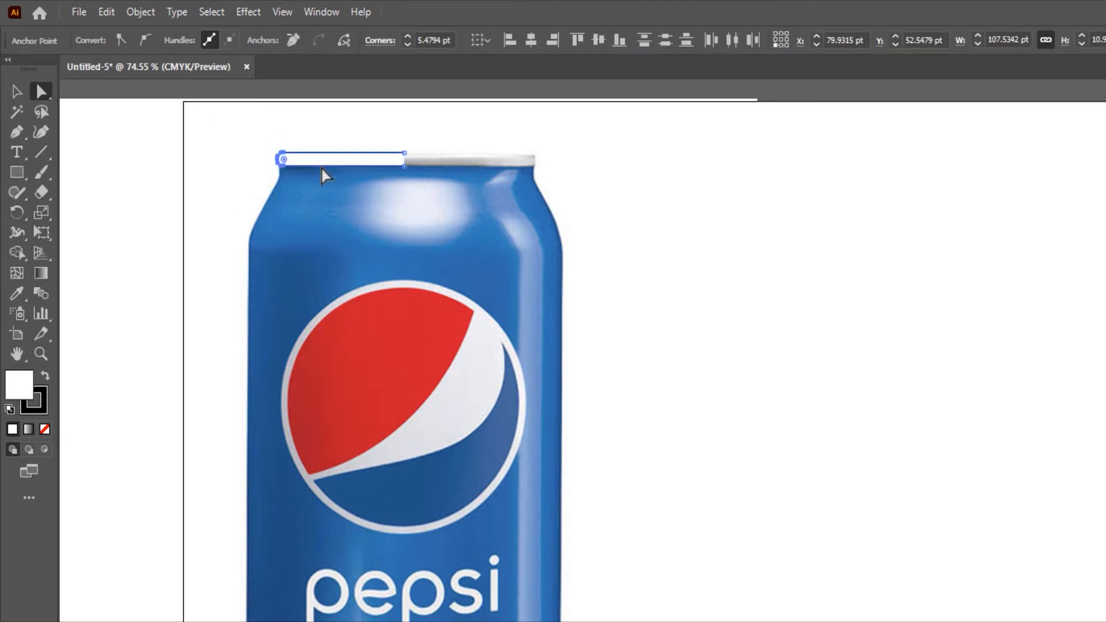
- Trace the left half of the can body with straight Pen tool segments, from the top rim's centre to the base's centre
key("p")
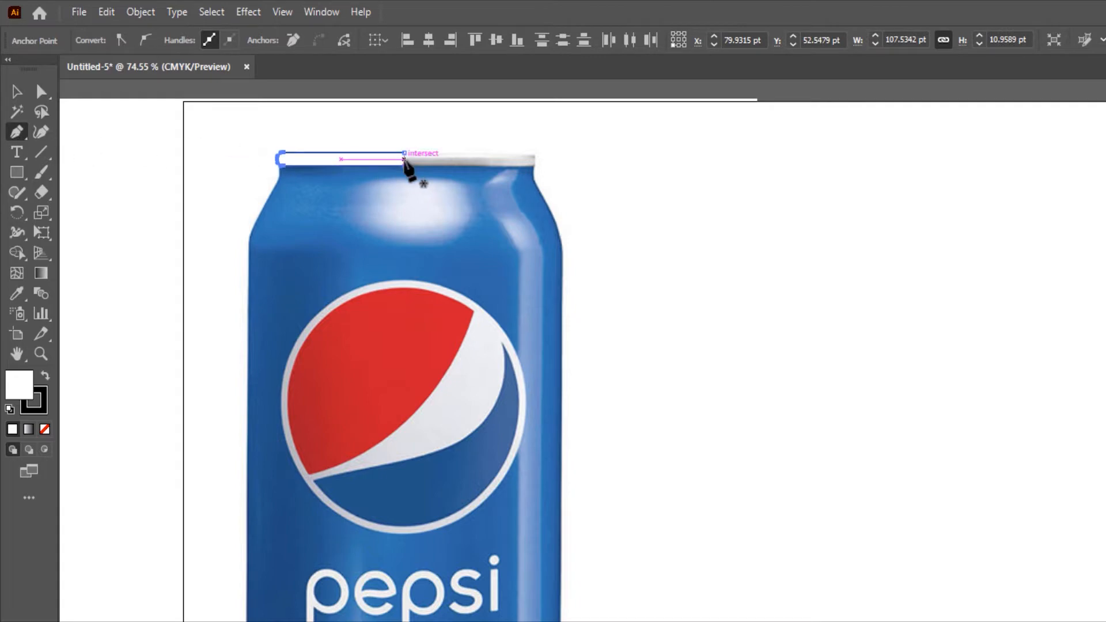
left_click(404, 155)
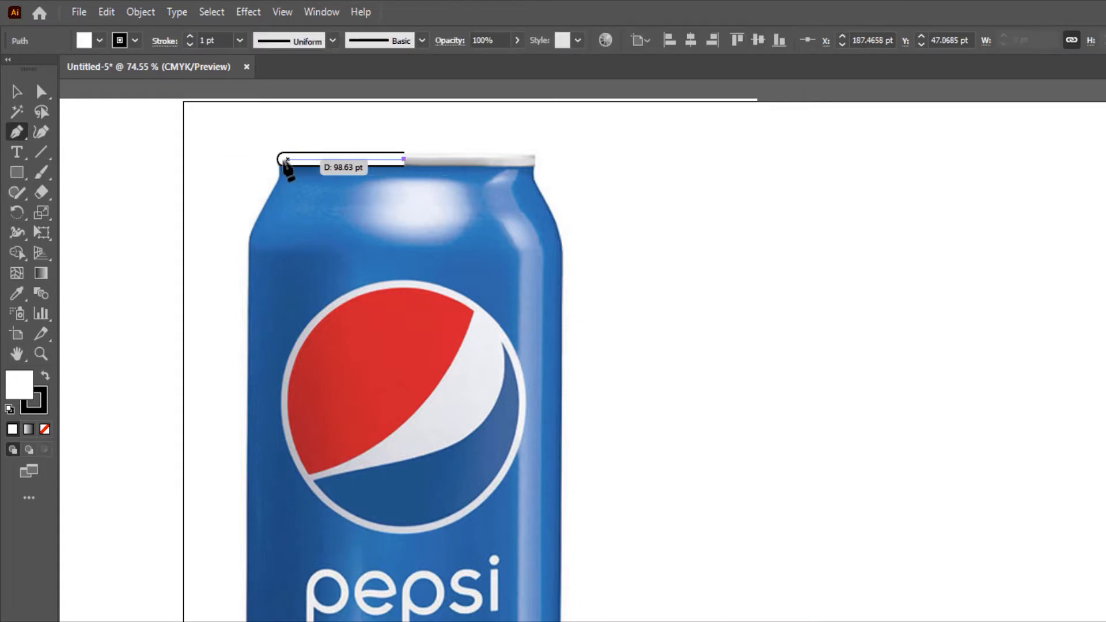
left_click(282, 159)
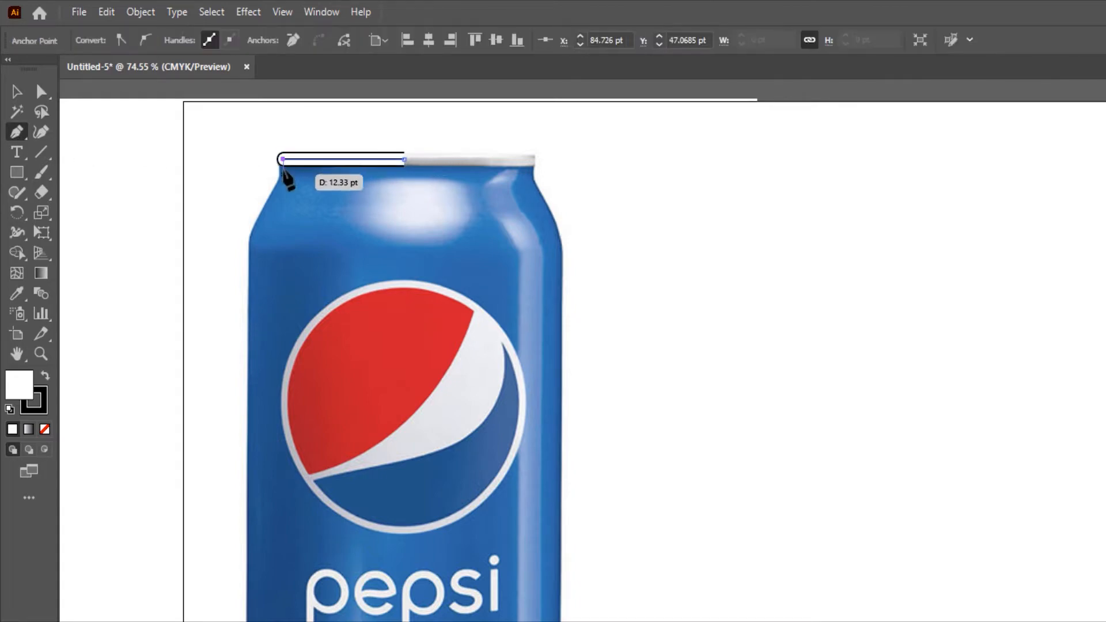
left_click(283, 175)
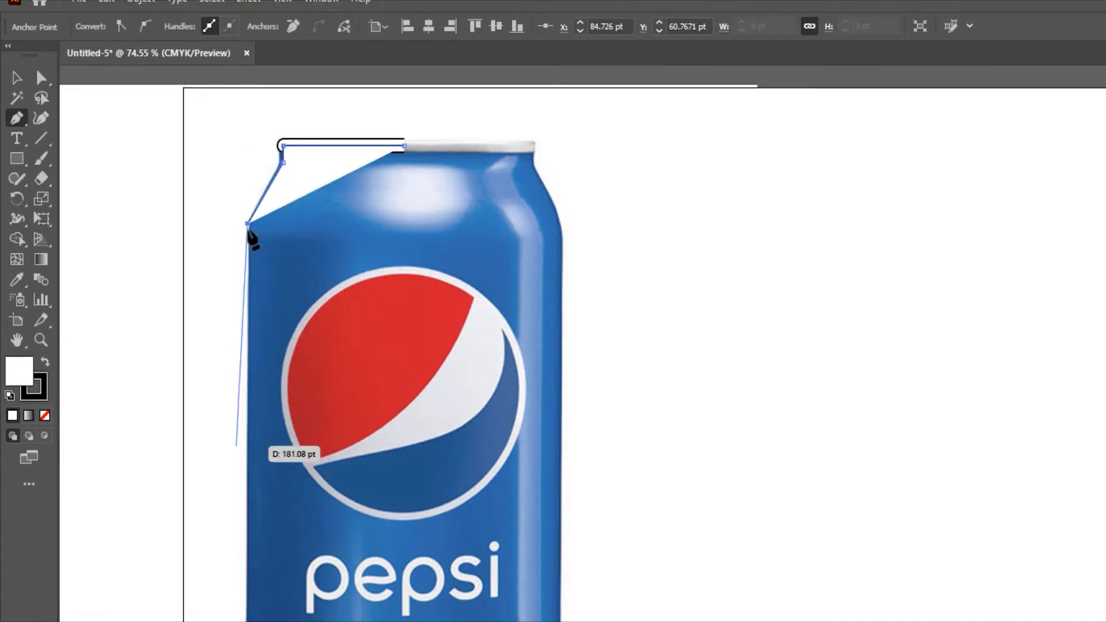
left_click(247, 492)
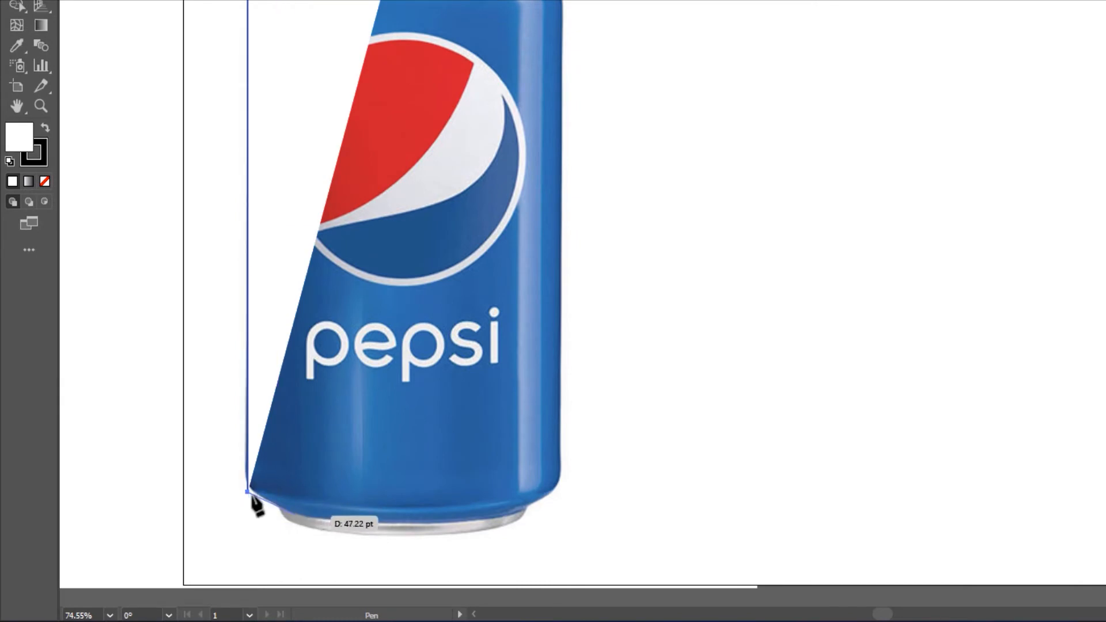
left_click(289, 511)
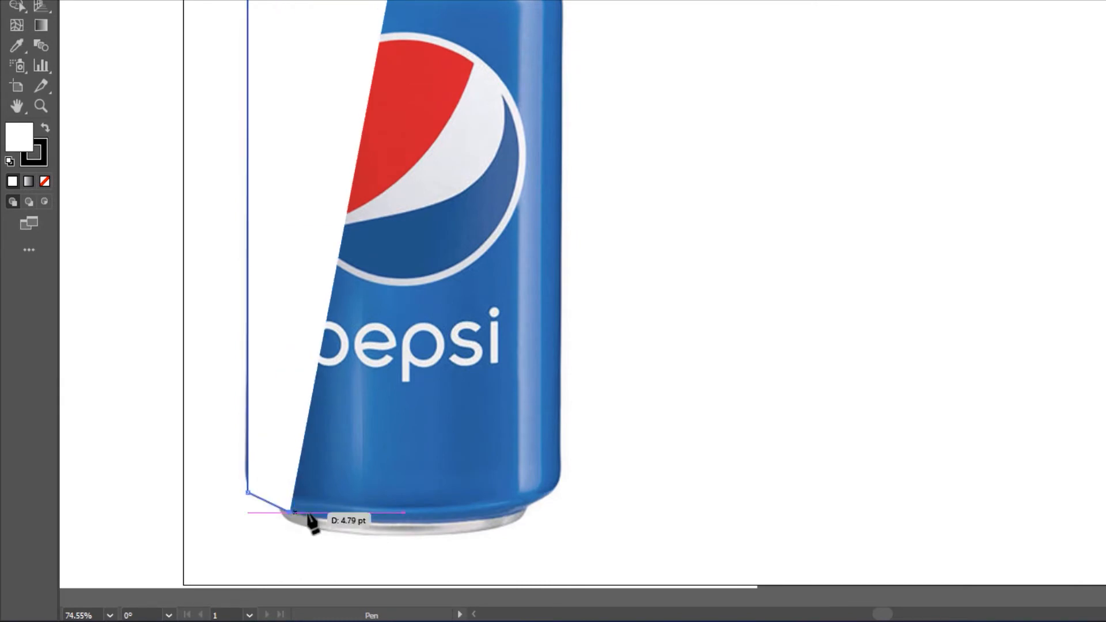
left_click(403, 511)
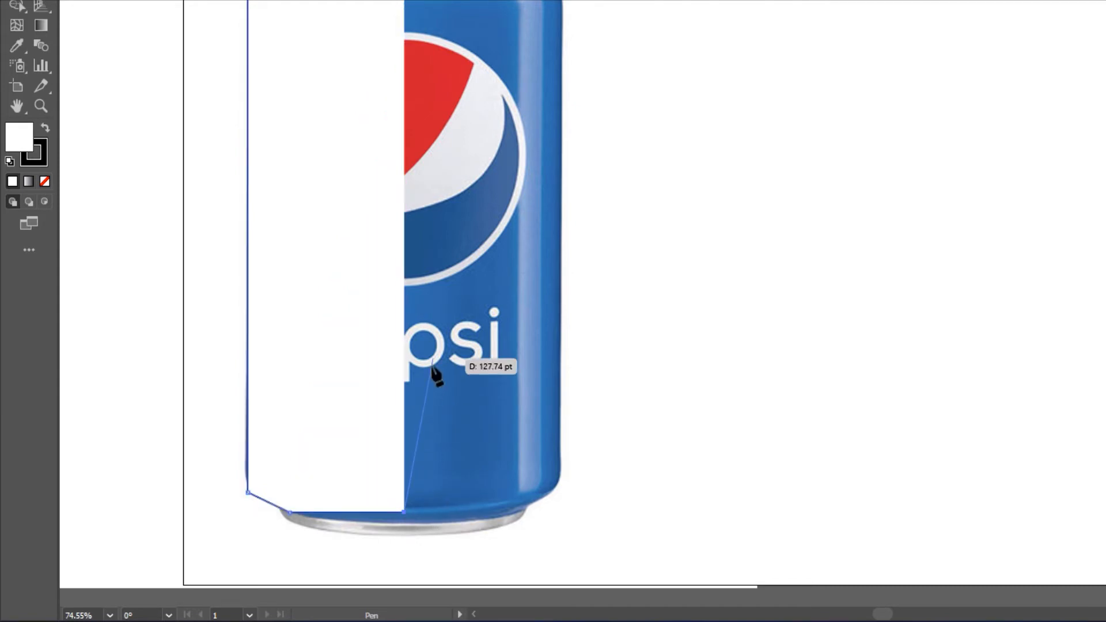
- Copy the top rim shape, paste it in front, and move the copy to the can's base, aligned with the body's centre edge
left_click(18, 91)
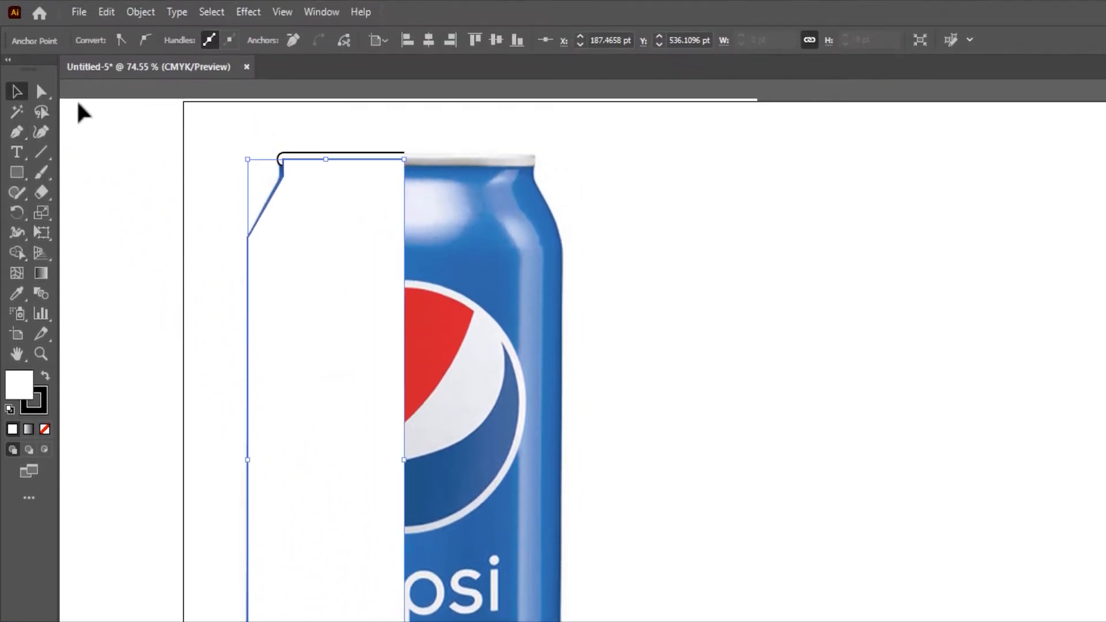
left_click(283, 157)
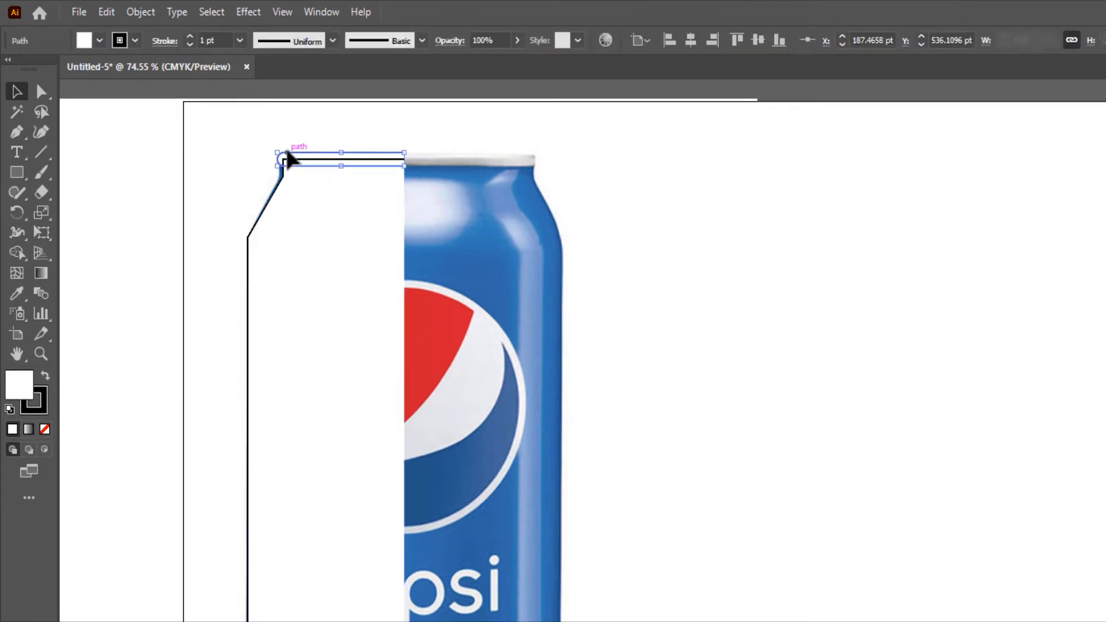
left_click(107, 13)
left_click(144, 93)
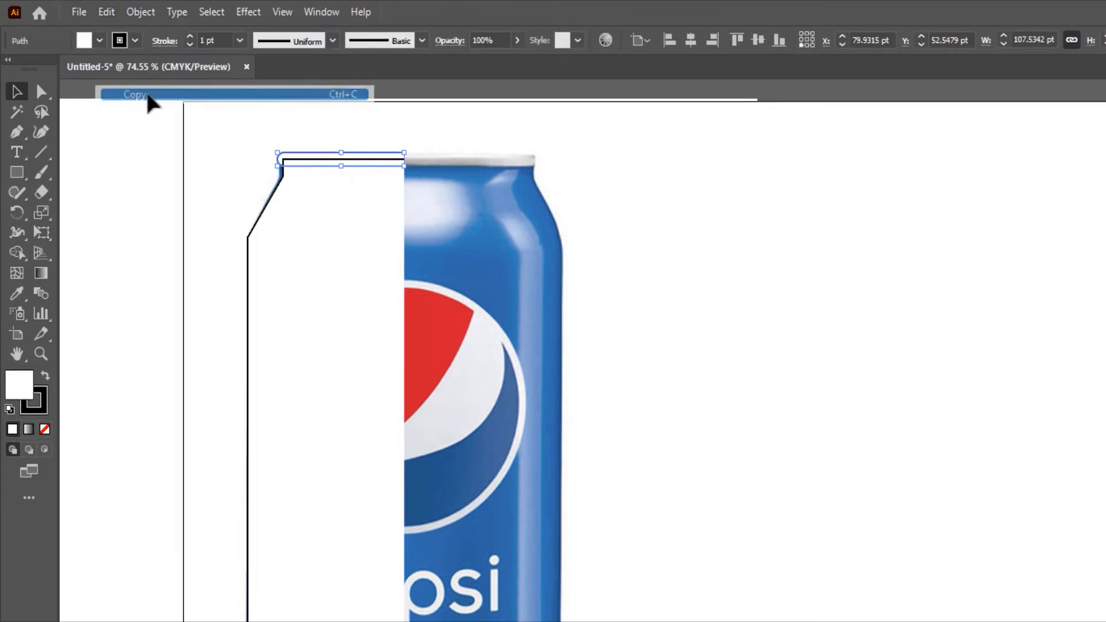
left_click(107, 12)
left_click(176, 132)
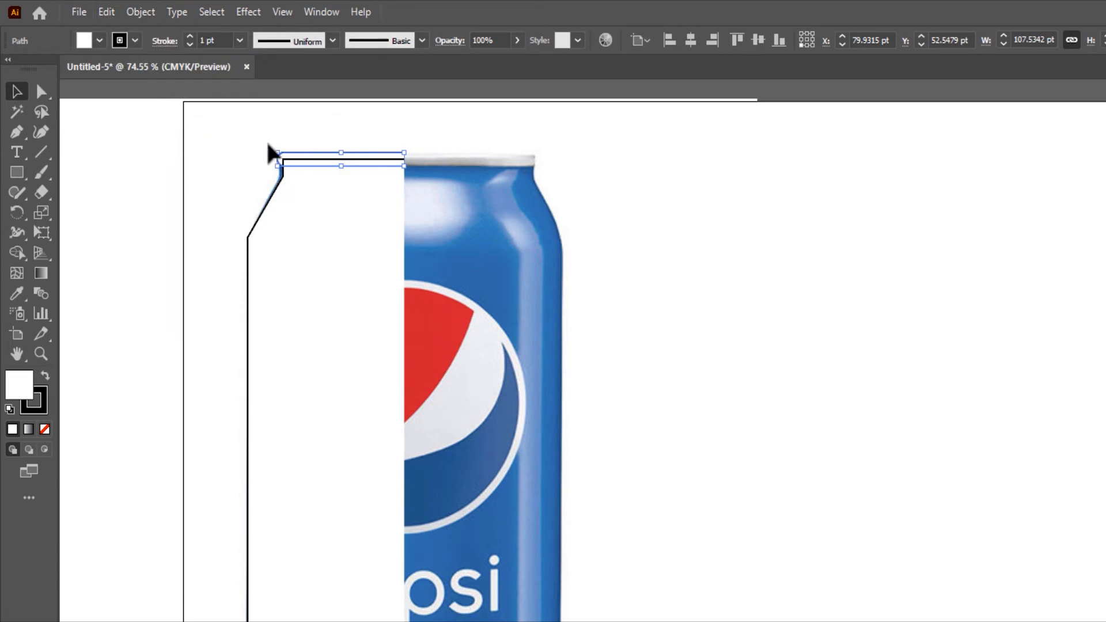
left_click_drag(309, 159, 326, 621)
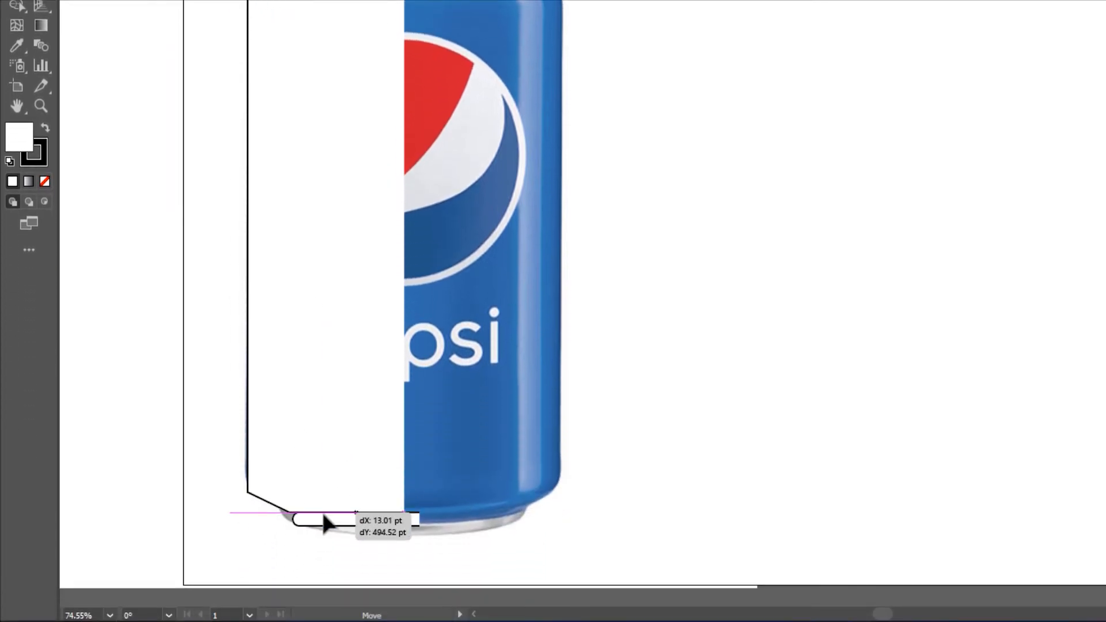
left_click_drag(323, 514, 307, 514)
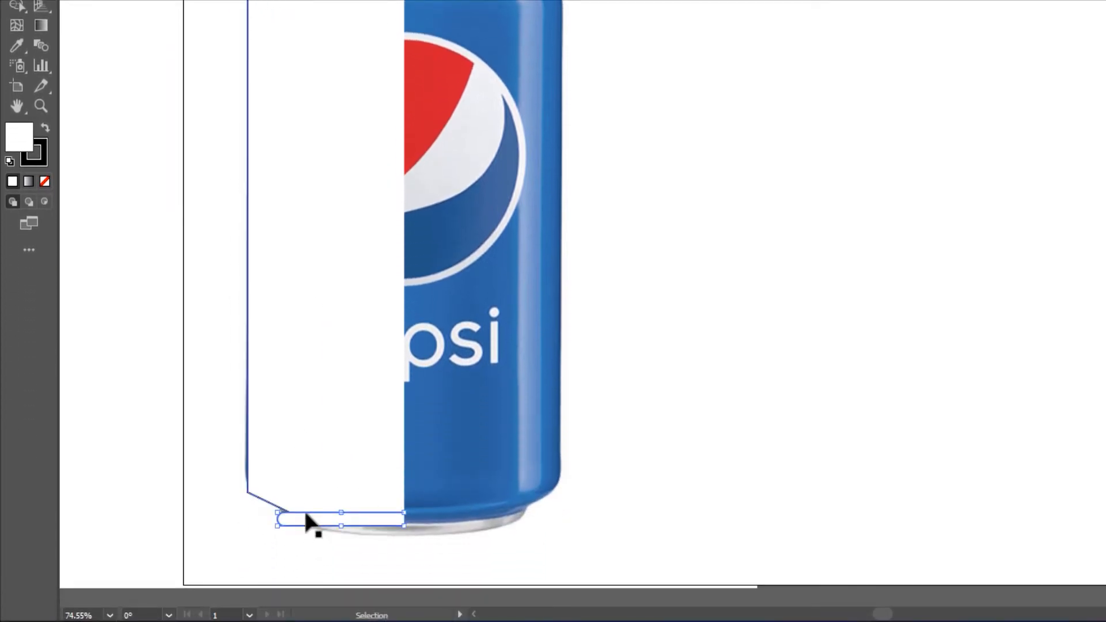
- Square off the upper outer corner of the base rim and stretch the shape upward to overlap the body's lower edge
left_click(40, 88)
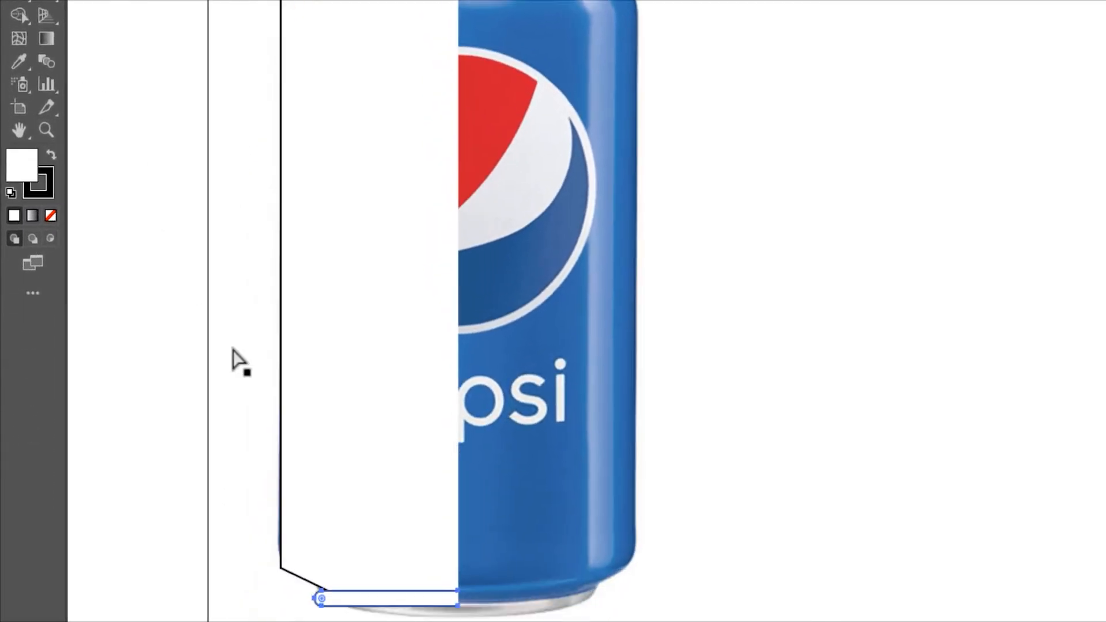
left_click(342, 498)
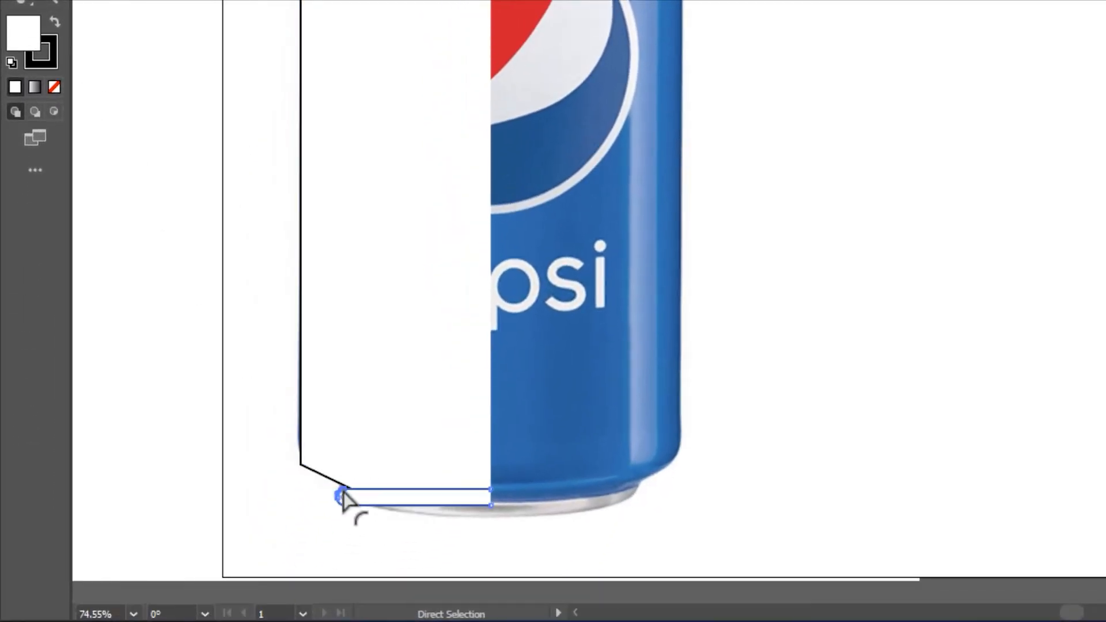
left_click_drag(344, 497, 337, 486)
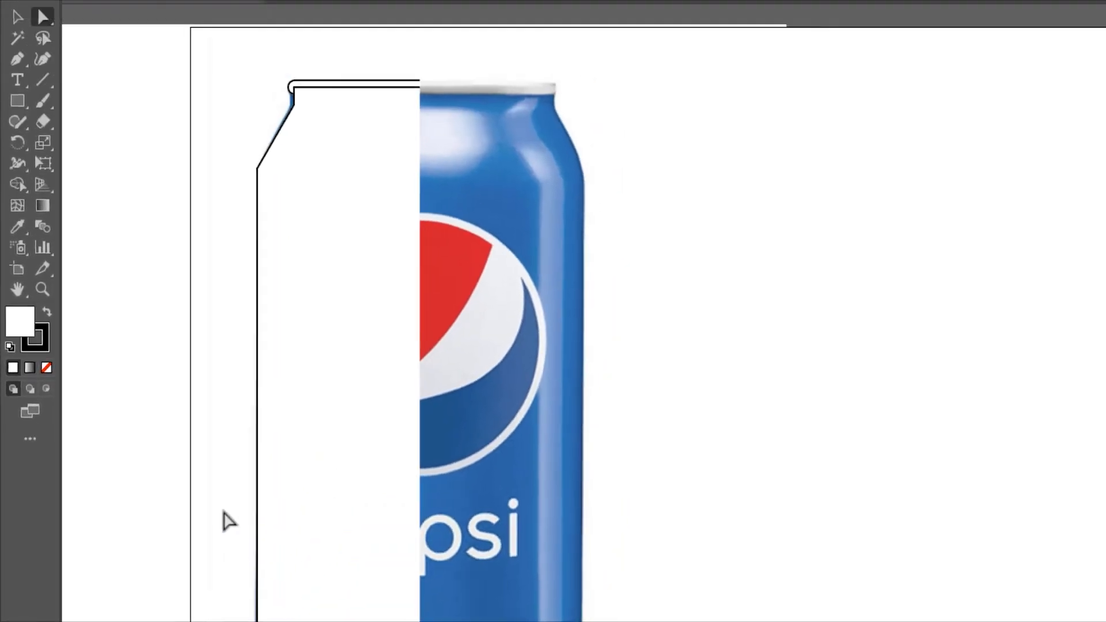
left_click(18, 16)
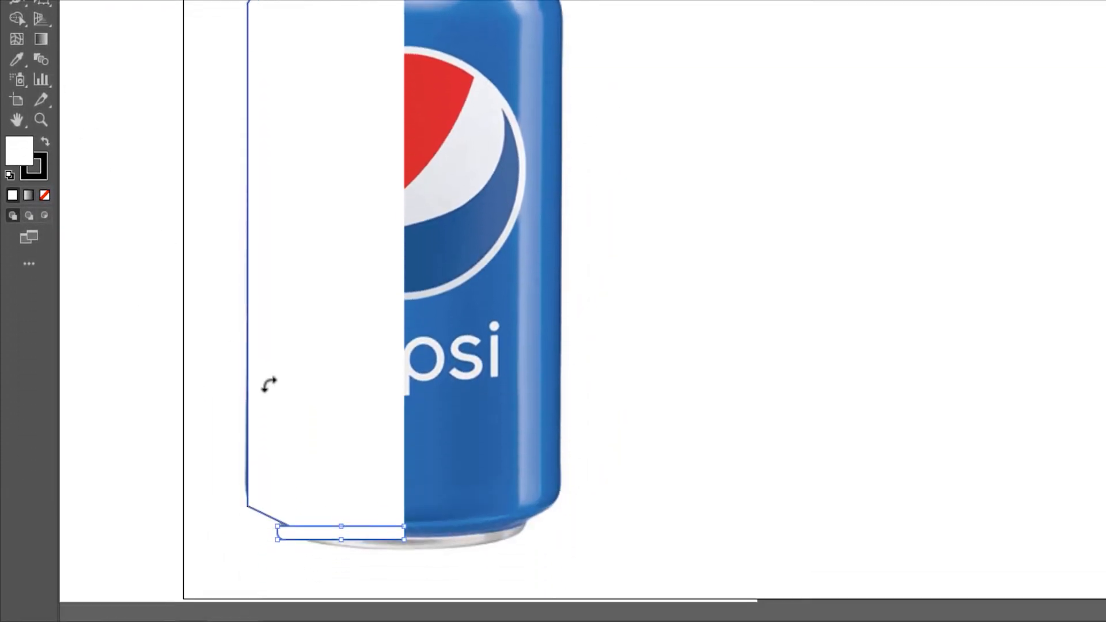
left_click_drag(341, 526, 341, 520)
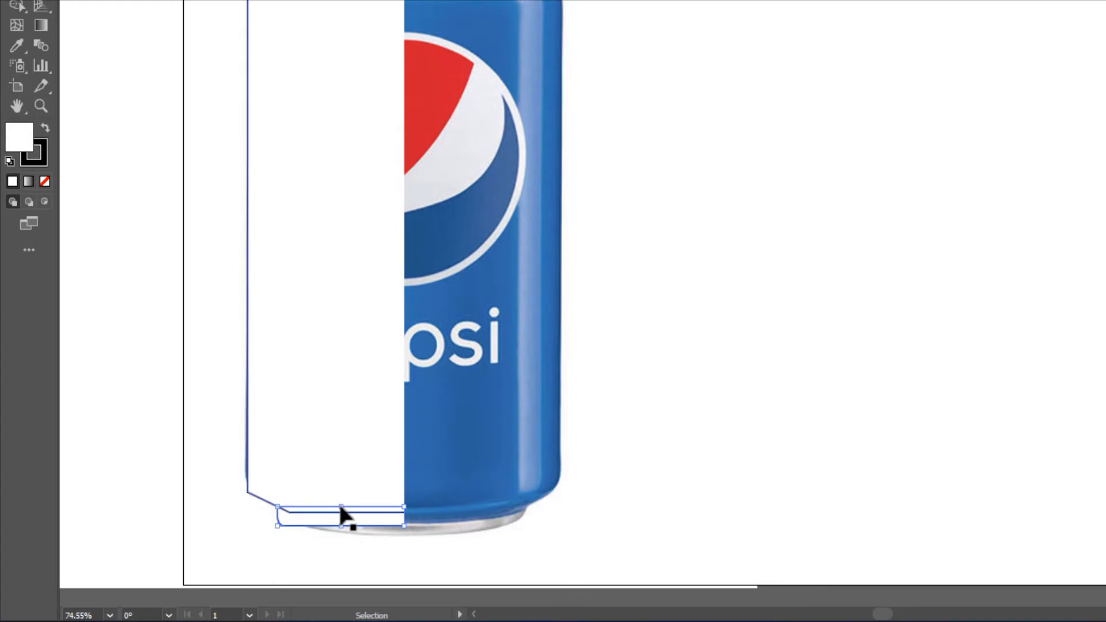
- Round the neck and shoulder corners of the body outline to follow the can's curve
left_click(311, 467)
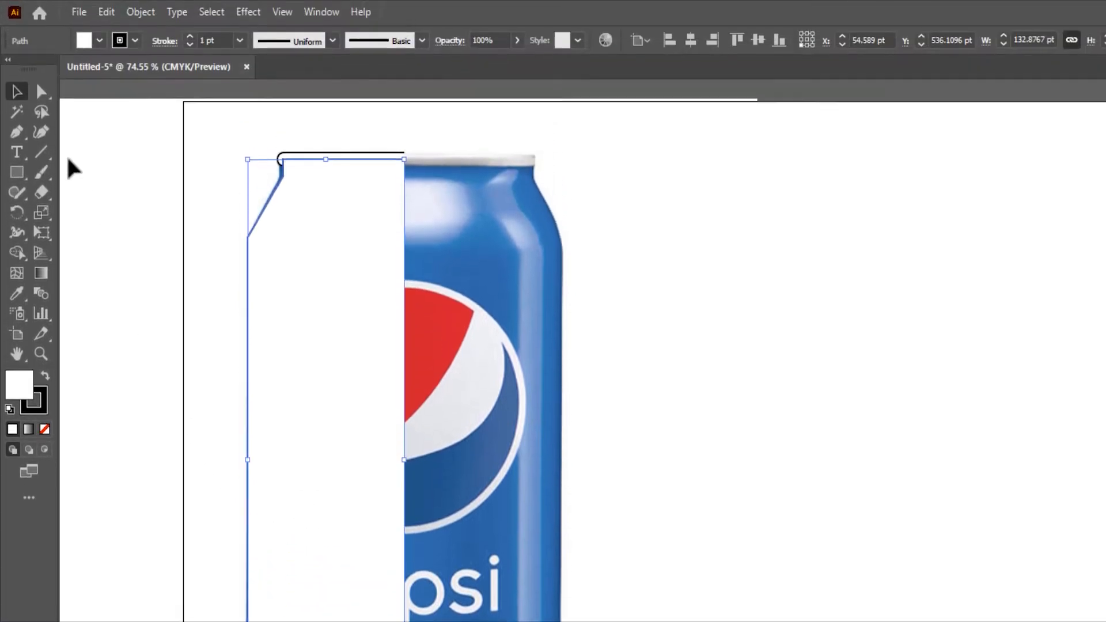
left_click(40, 92)
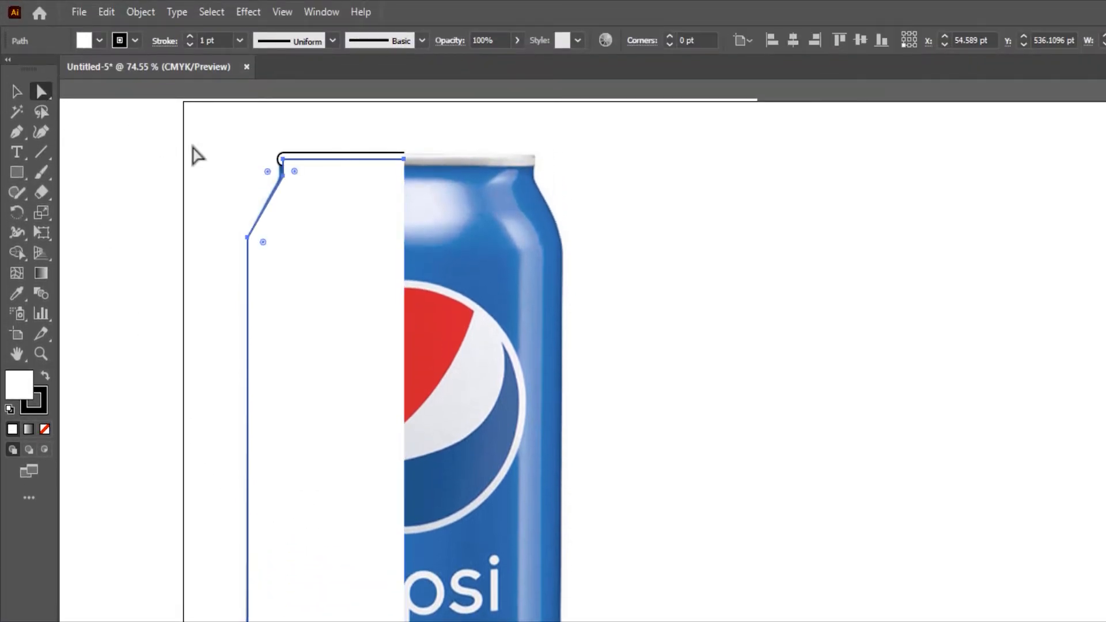
left_click(282, 176)
left_click_drag(269, 175, 233, 170)
left_click(249, 239)
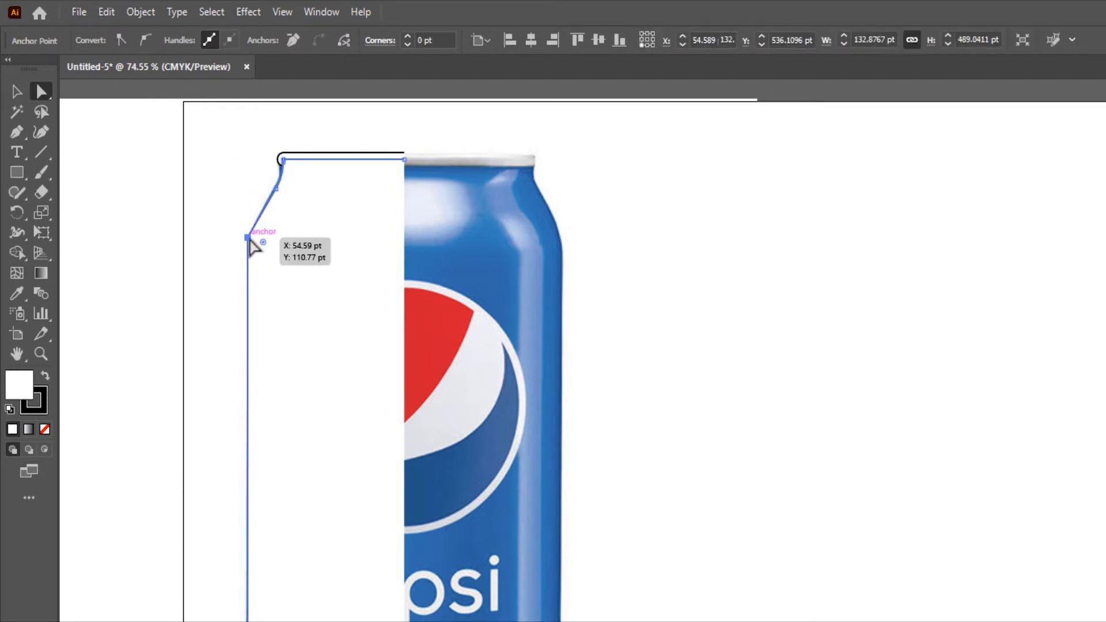
left_click_drag(264, 248, 344, 287)
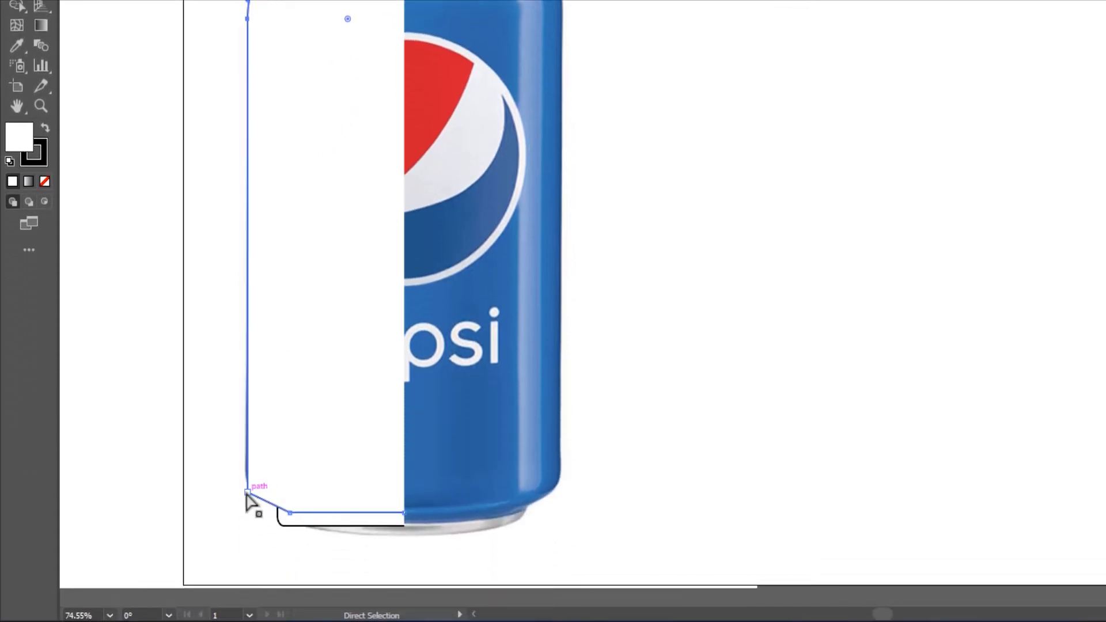
- Round the lower outer corner of the can body outline to follow the reference can's curve
left_click(247, 493)
left_click_drag(260, 485, 284, 471)
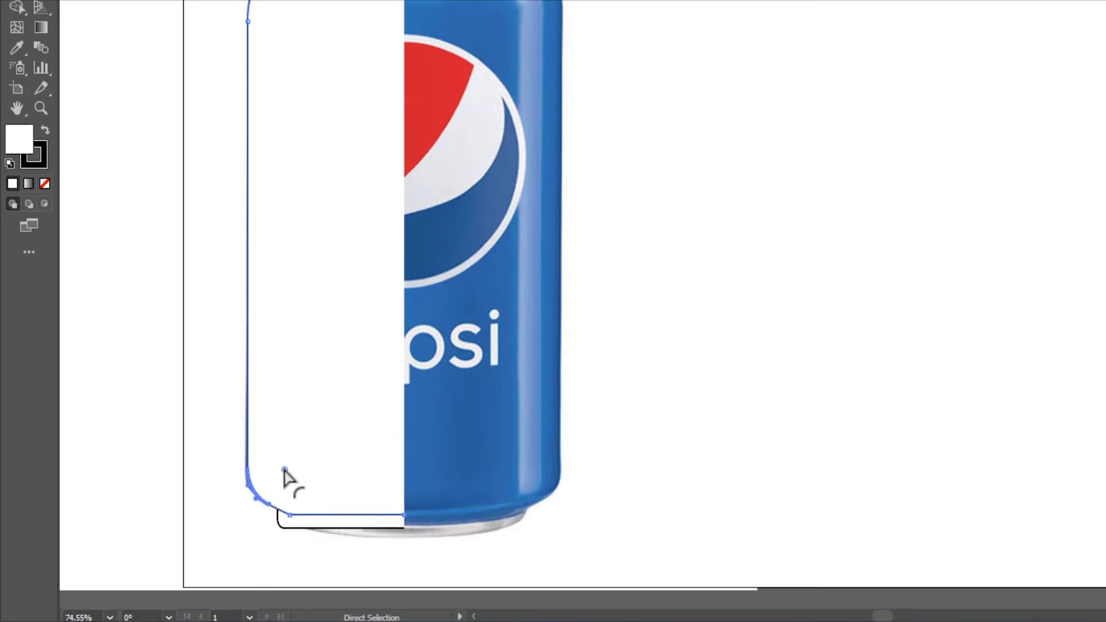
key("v")
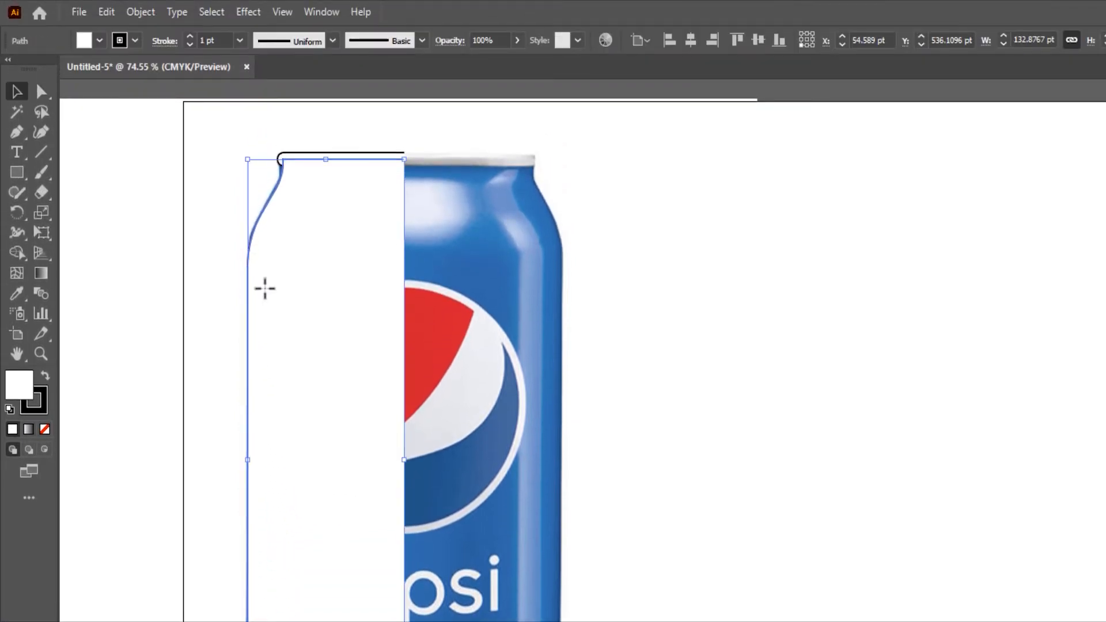
- Fill the can body with the blue sampled from the reference can
left_click(21, 293)
left_click(487, 282)
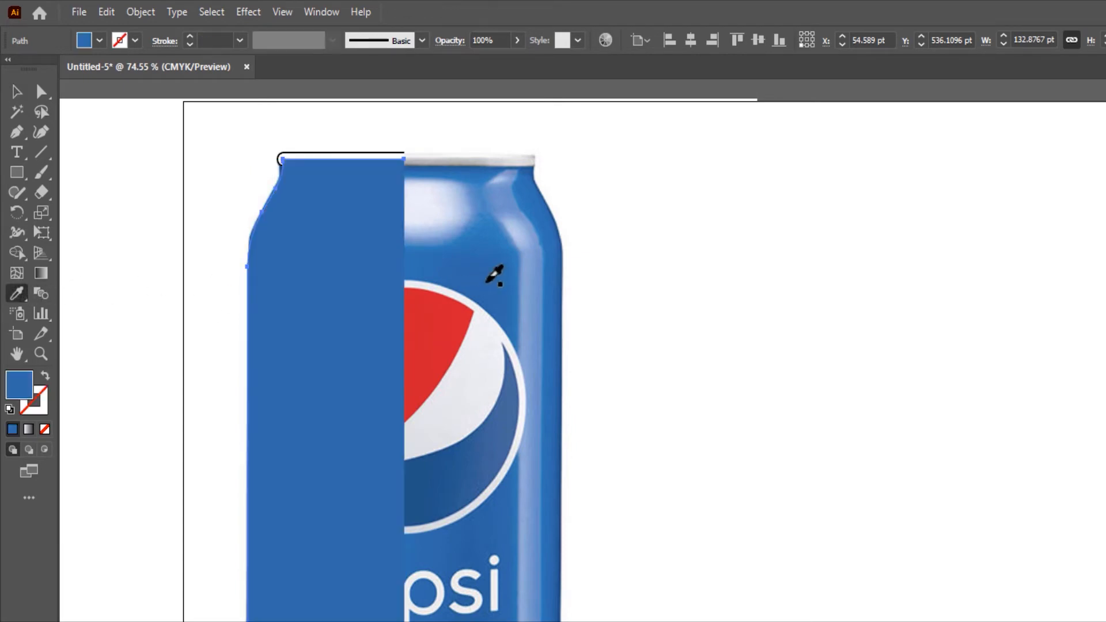
left_click(16, 91)
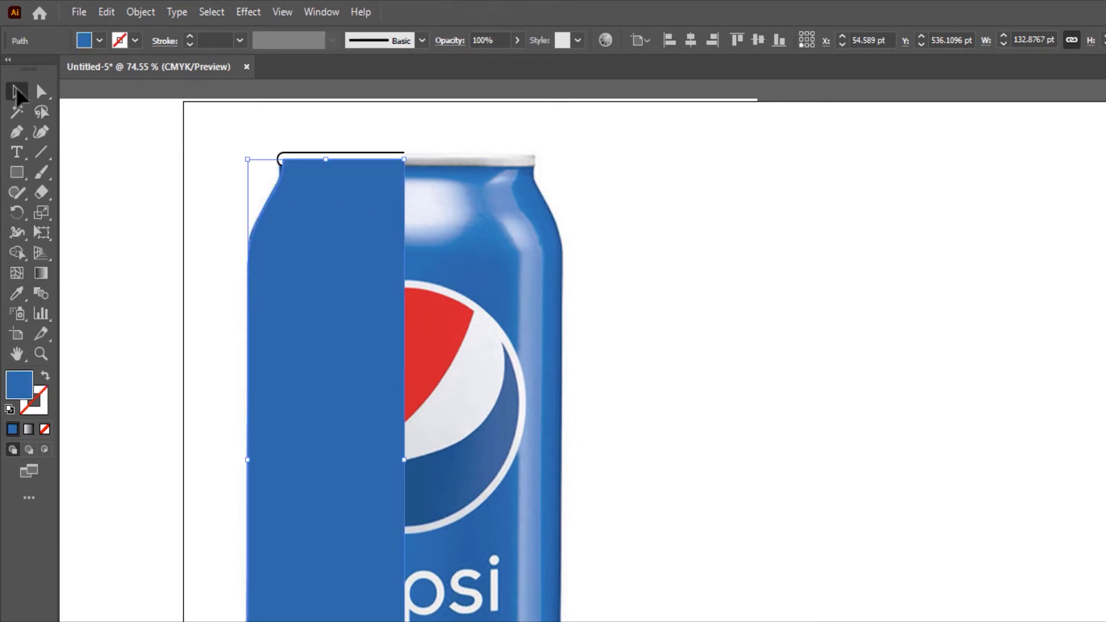
- Fill both the top rim and the base rim with the grey sampled from the reference can's rim
left_click(287, 153)
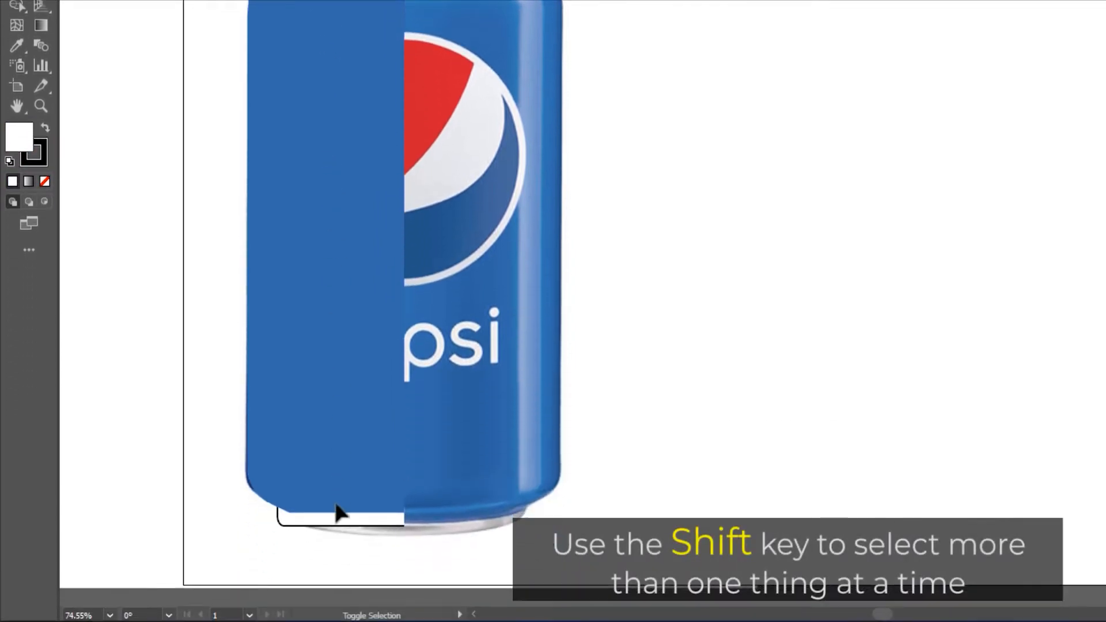
left_click(336, 525, "shift")
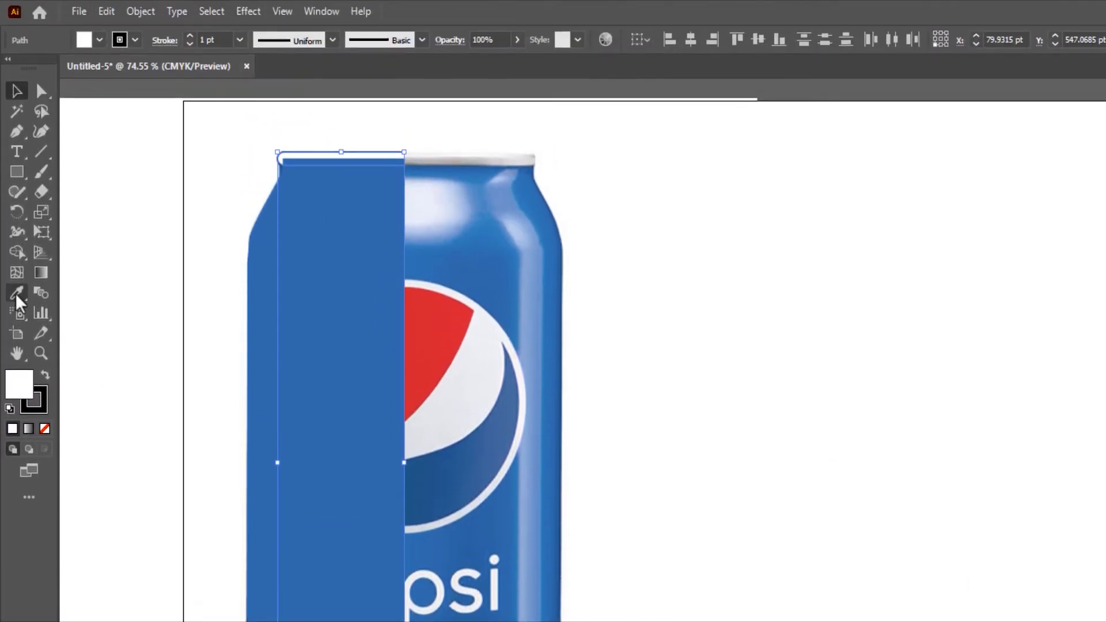
left_click(17, 293)
left_click(453, 160)
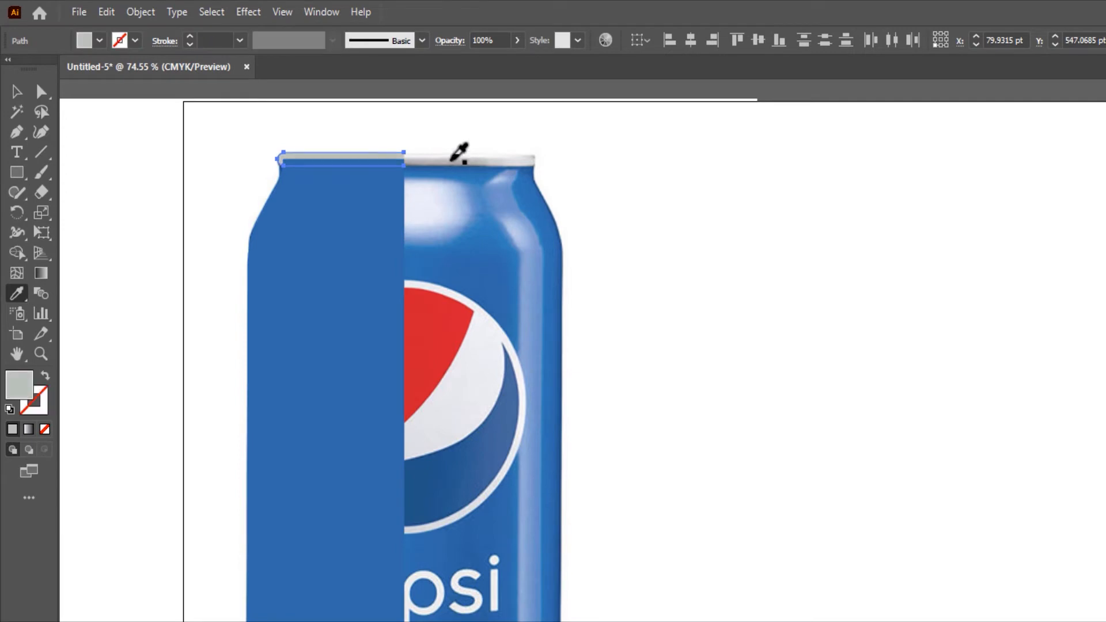
left_click(17, 91)
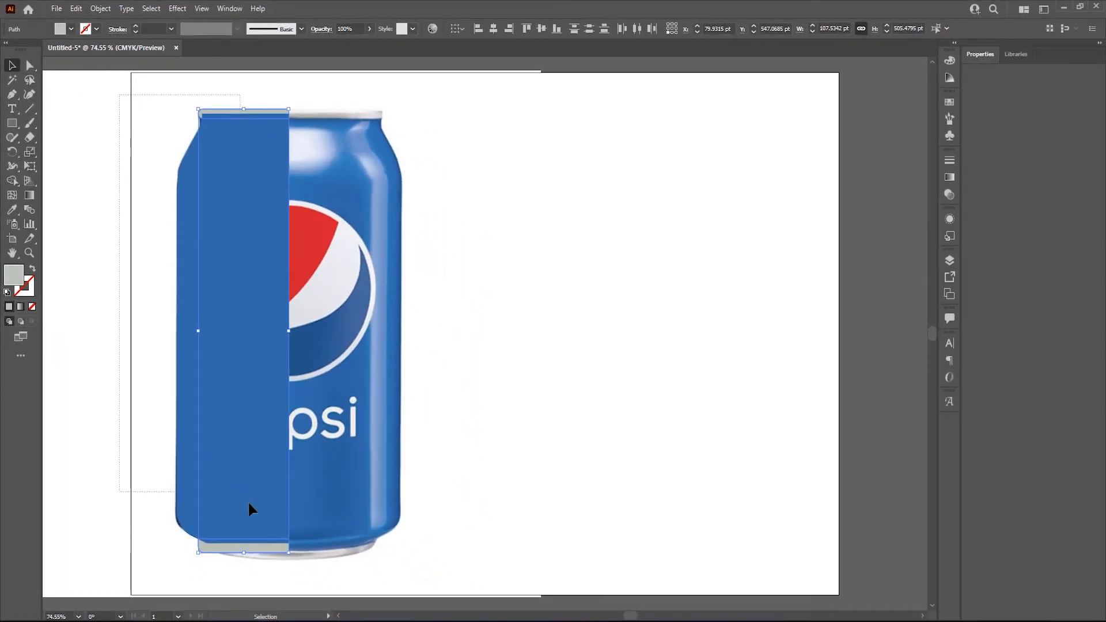
- Select the body and both rim shapes and group them
left_click_drag(314, 583, 320, 581)
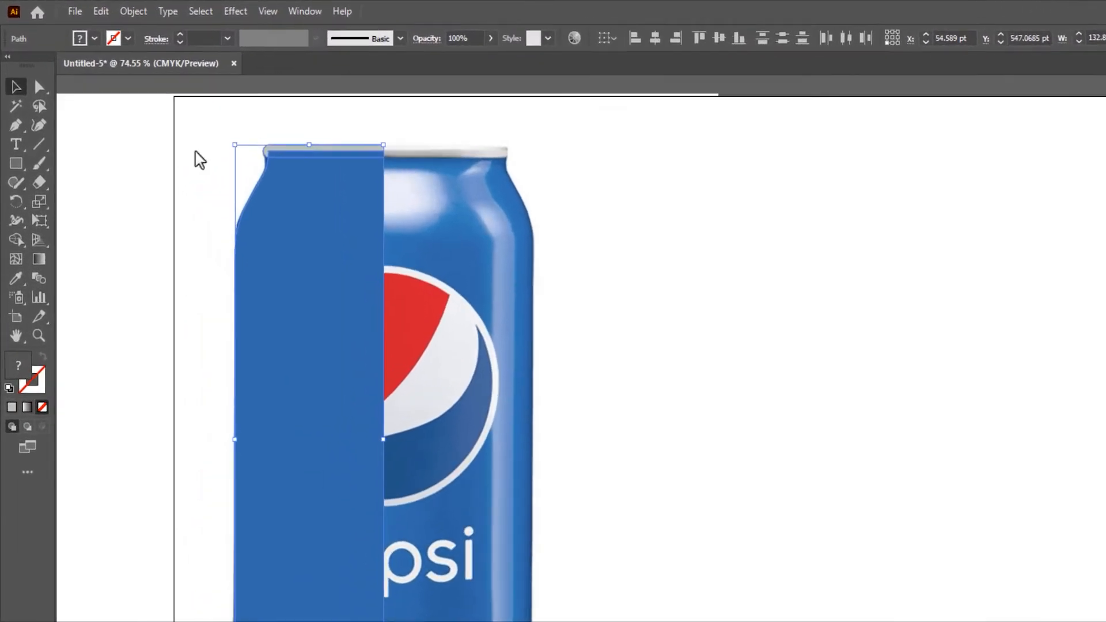
left_click(141, 12)
left_click(173, 94)
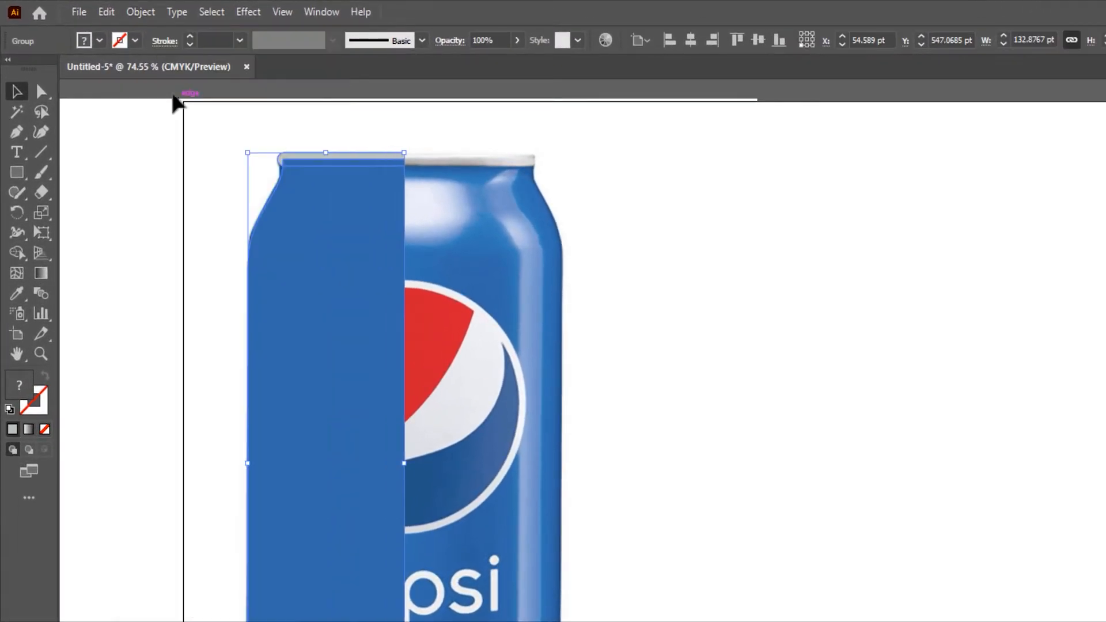
- Apply a 3D Revolve to the group with the offset direction from Right Edge, and rotate the can to a nearly frontal view
left_click(248, 12)
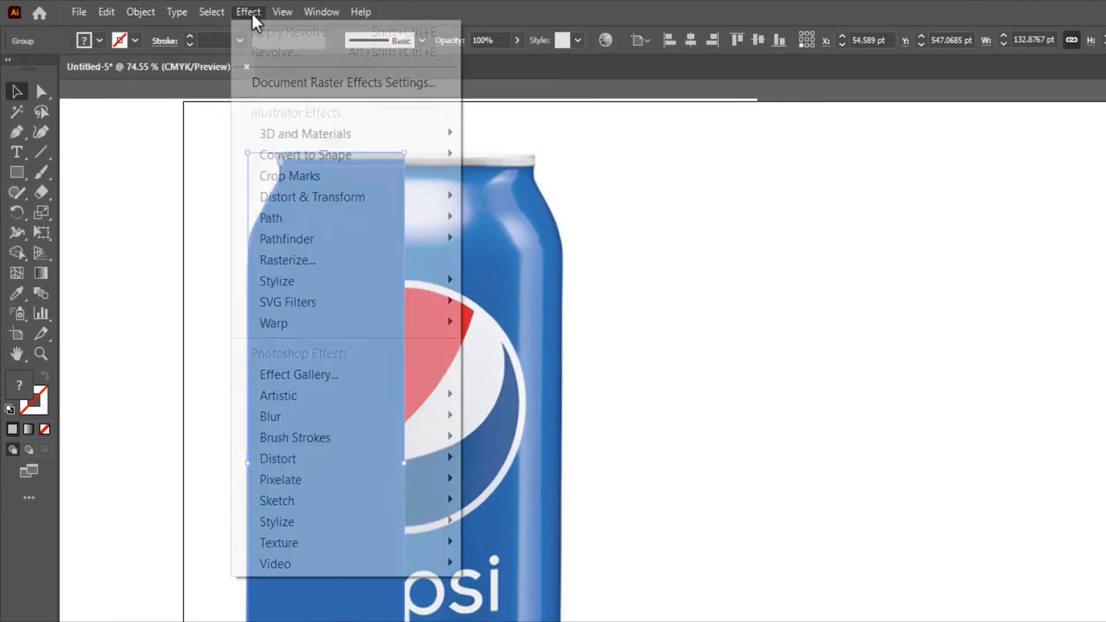
mouse_move(437, 133)
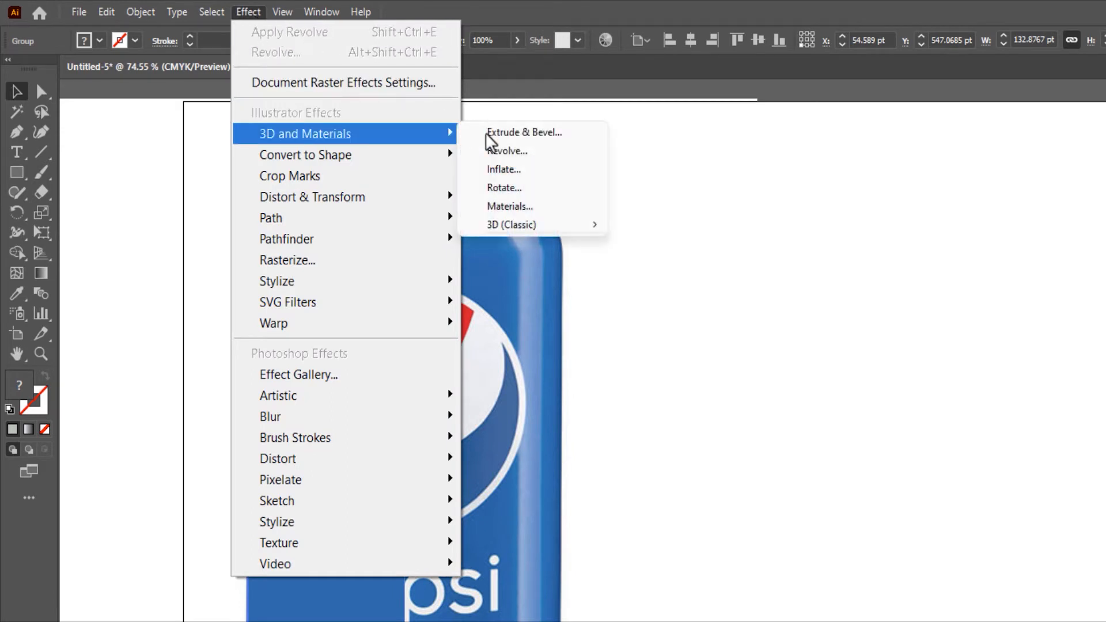
left_click(525, 155)
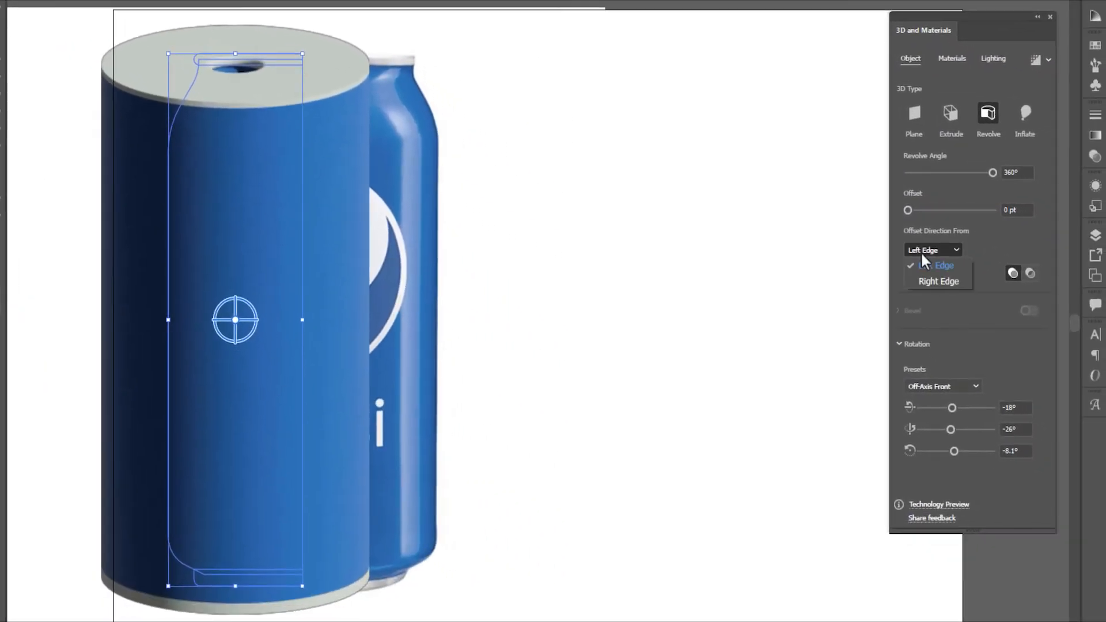
left_click(925, 281)
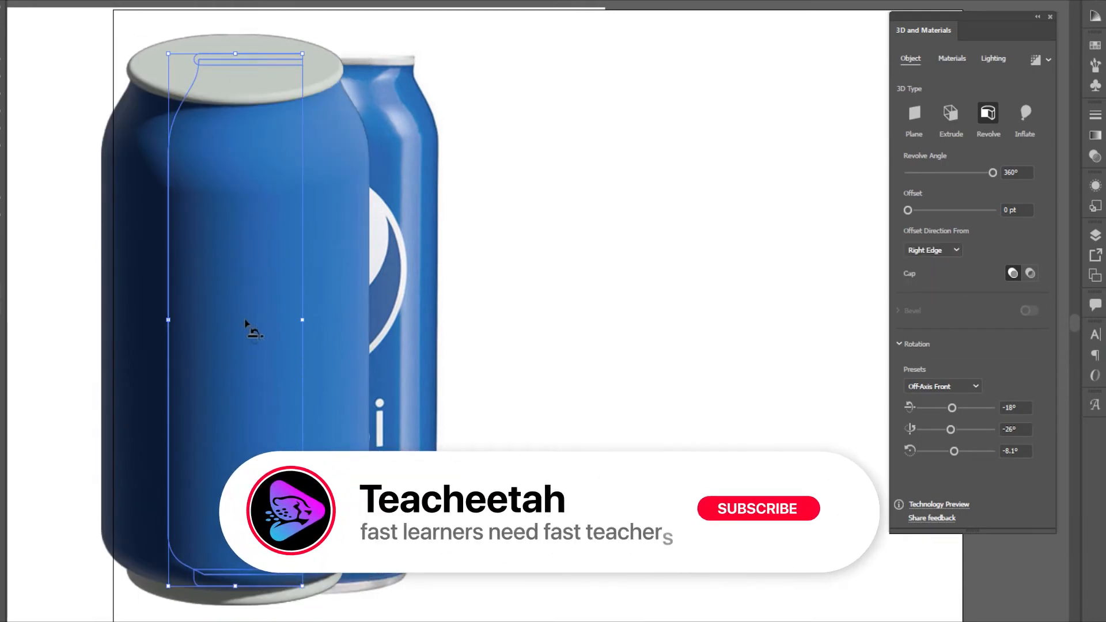
left_click_drag(247, 323, 246, 313)
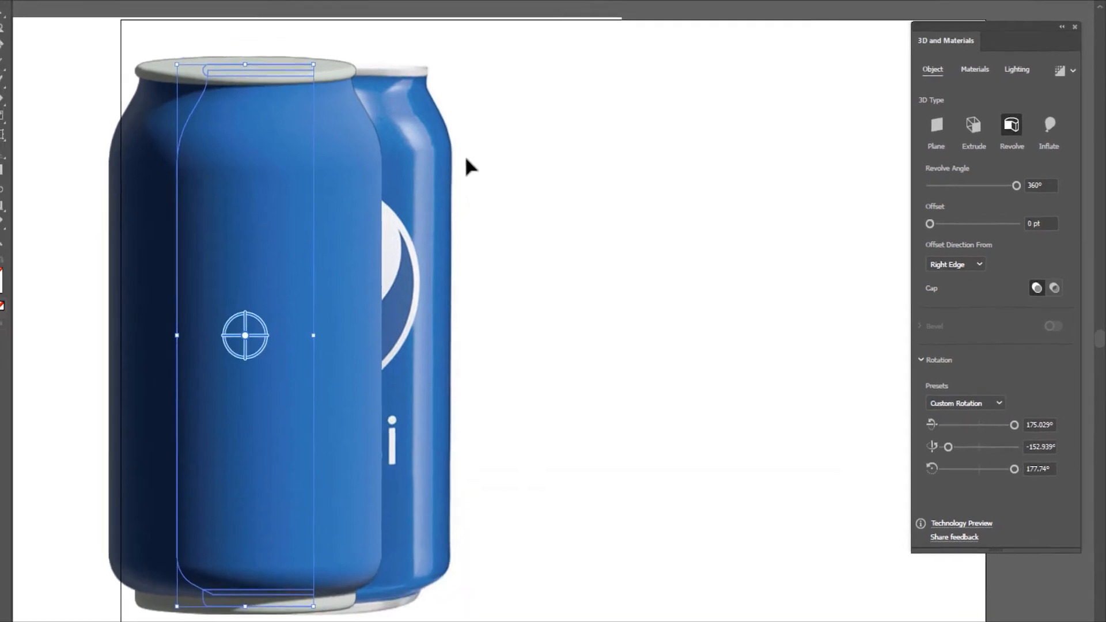
left_click(458, 145)
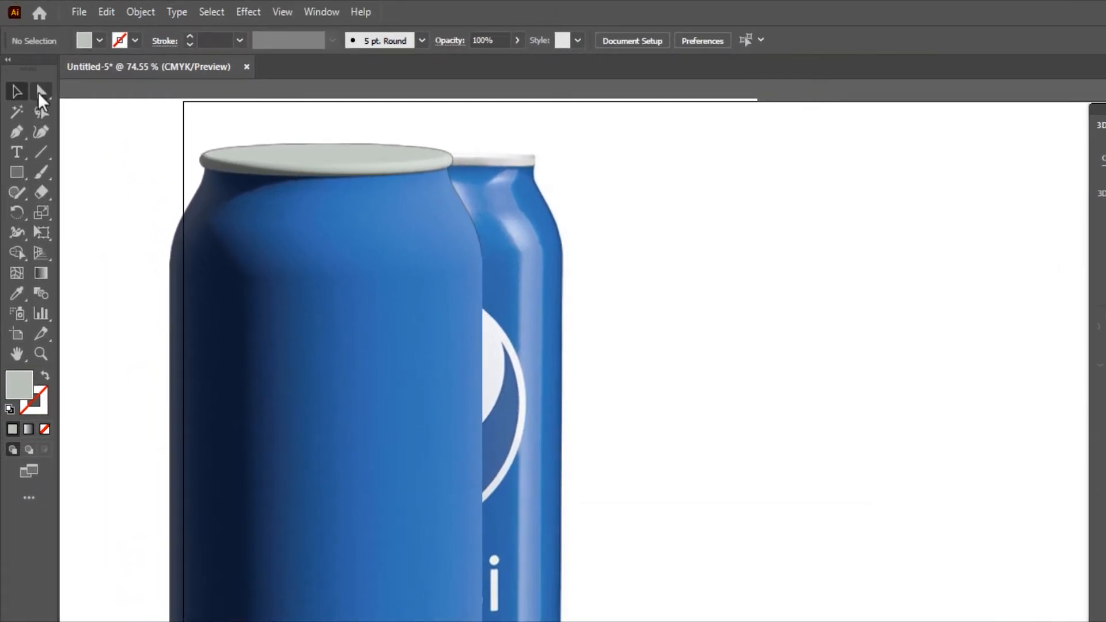
- Add two anchor points on the upper edge of the top rim's path, close to its rounded end
left_click(40, 92)
left_click(288, 156)
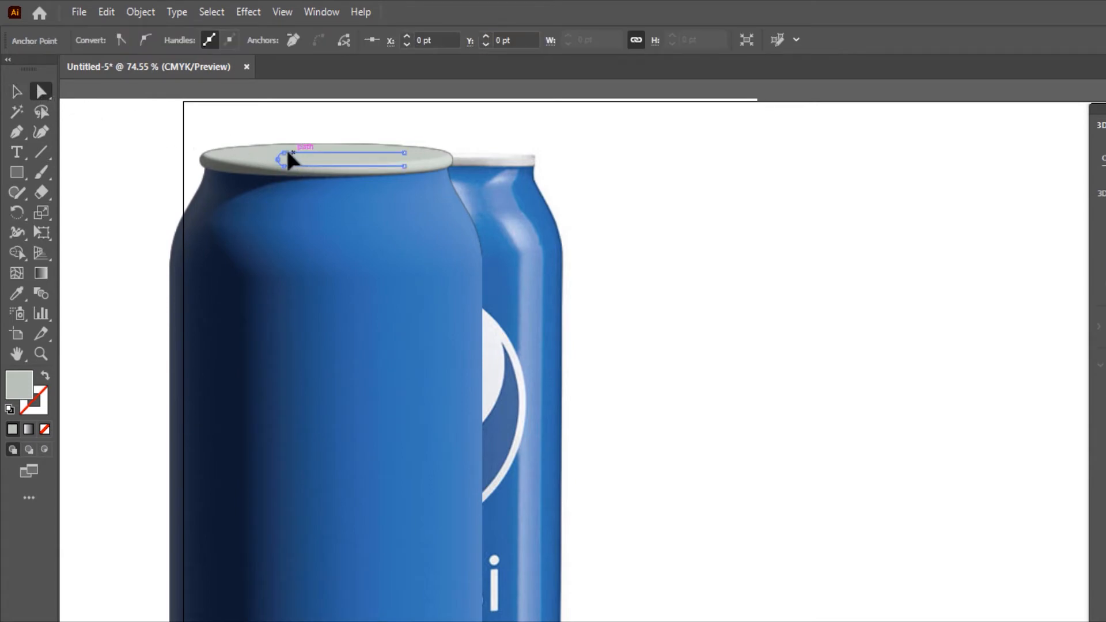
left_click(17, 132)
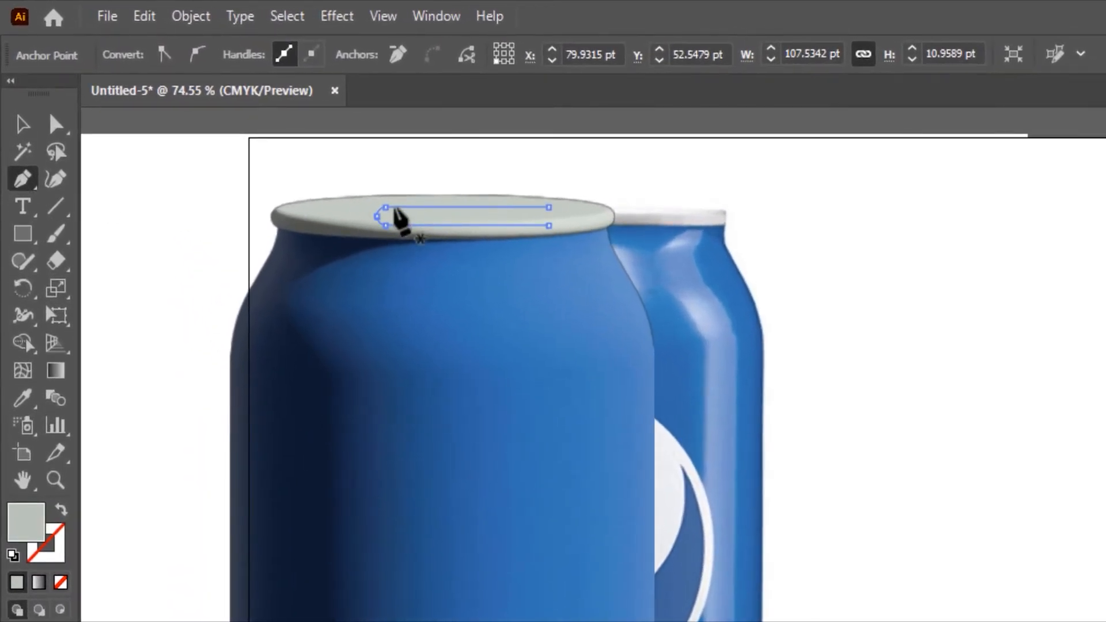
left_click(394, 206)
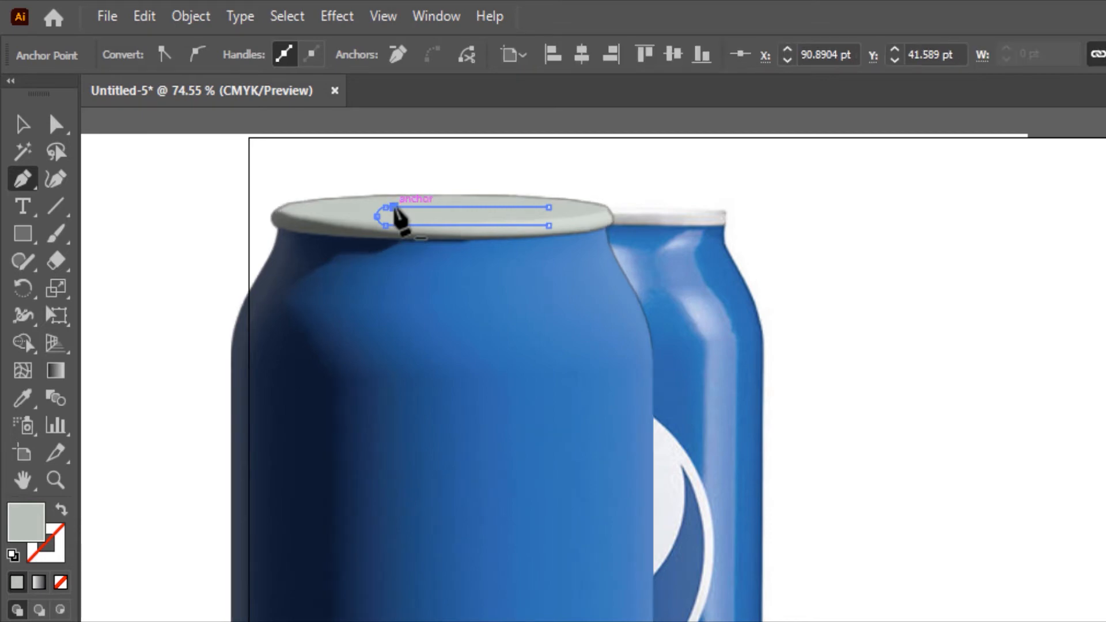
- Lower the inner added anchor together with the rim's upper centre anchor to hollow out the top rim
left_click(56, 124)
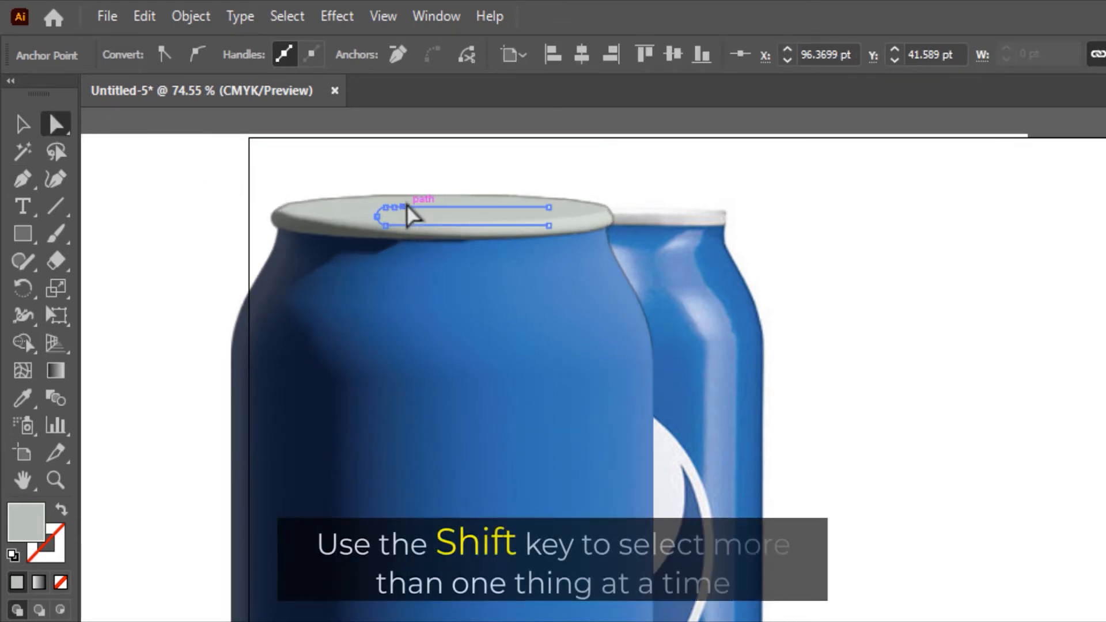
left_click(549, 208, "shift")
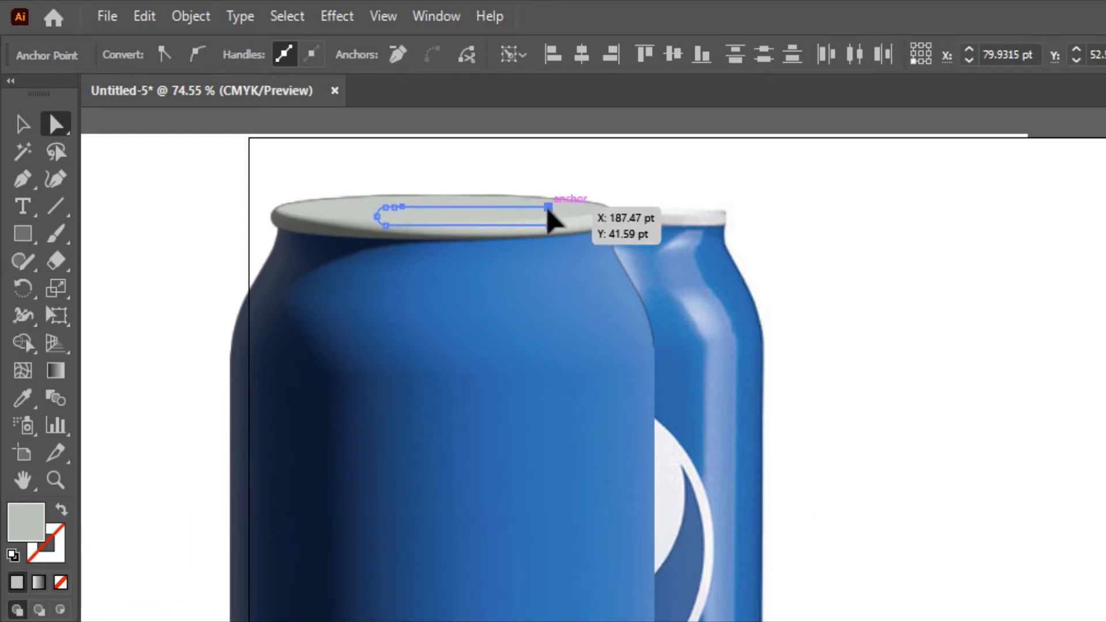
left_click_drag(549, 210, 549, 224)
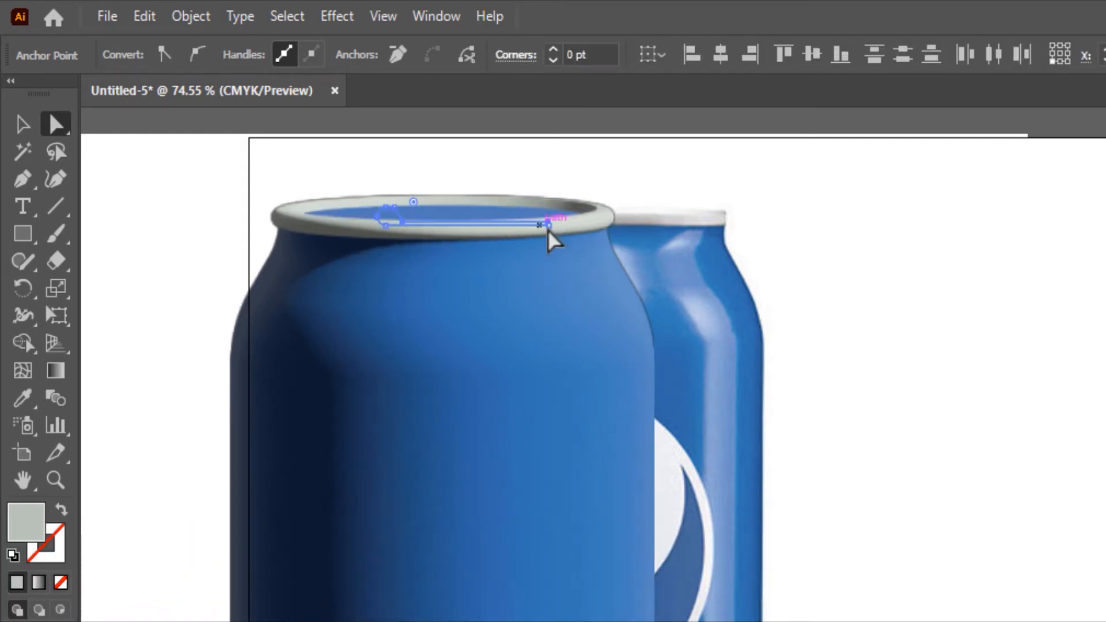
- Add an anchor point on the body's top edge near the neck and lower it with the centre anchor to sink the blue below the rim
left_click(360, 284)
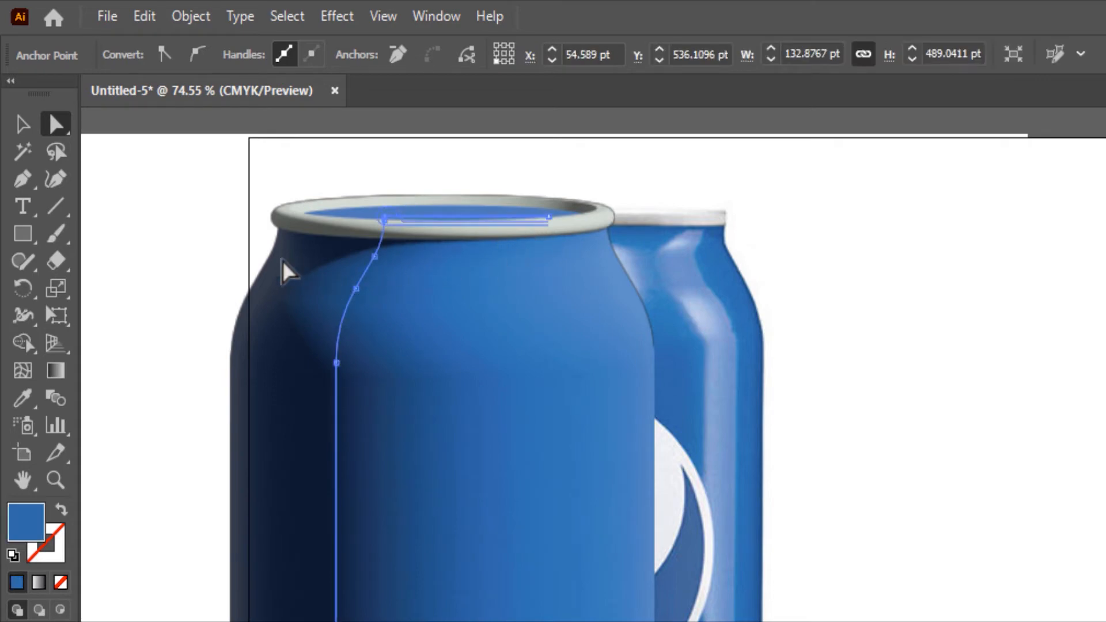
left_click(13, 179)
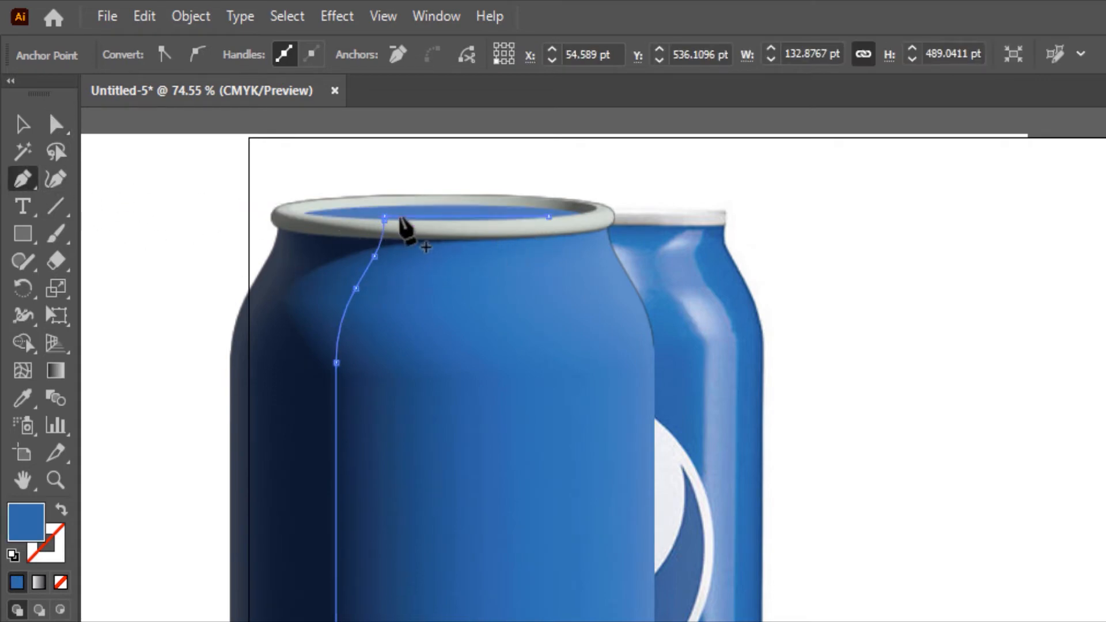
left_click(400, 218)
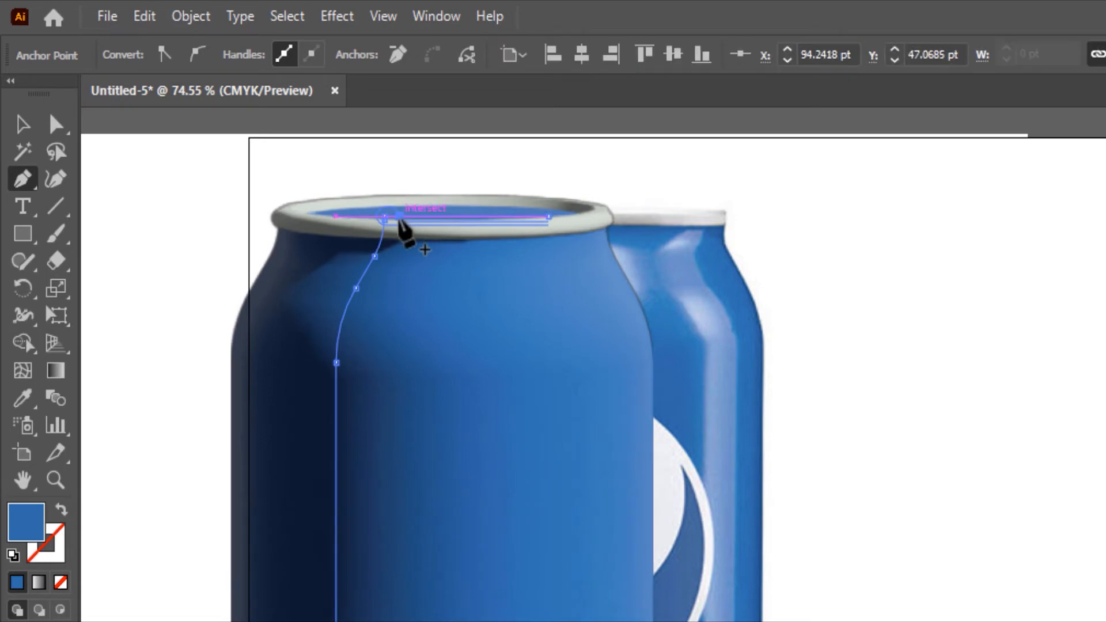
left_click(56, 124)
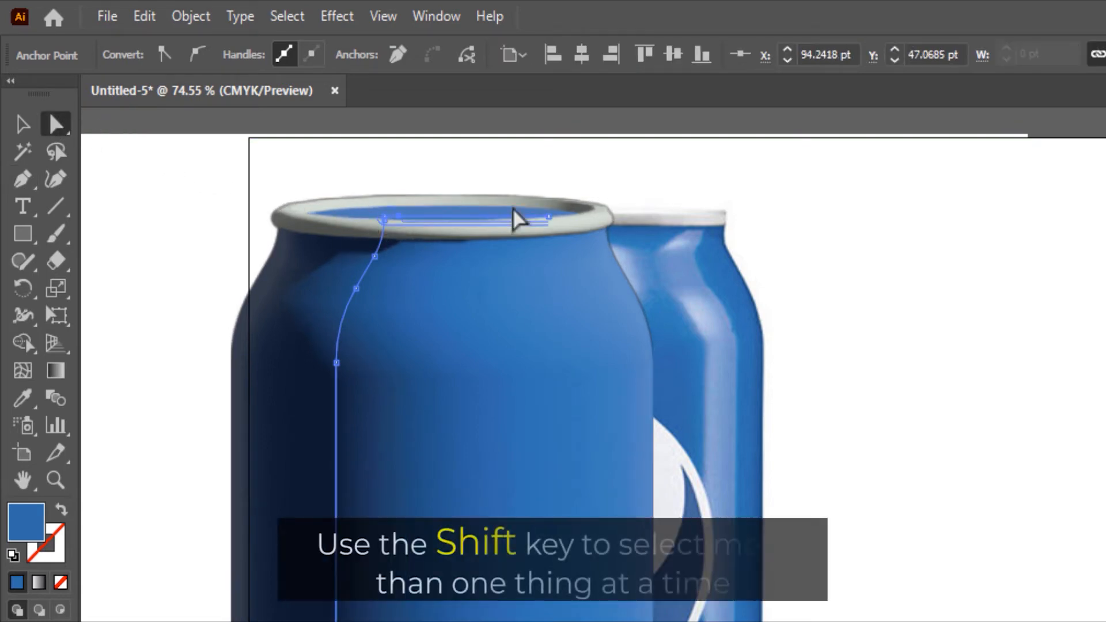
left_click_drag(552, 217, 552, 239)
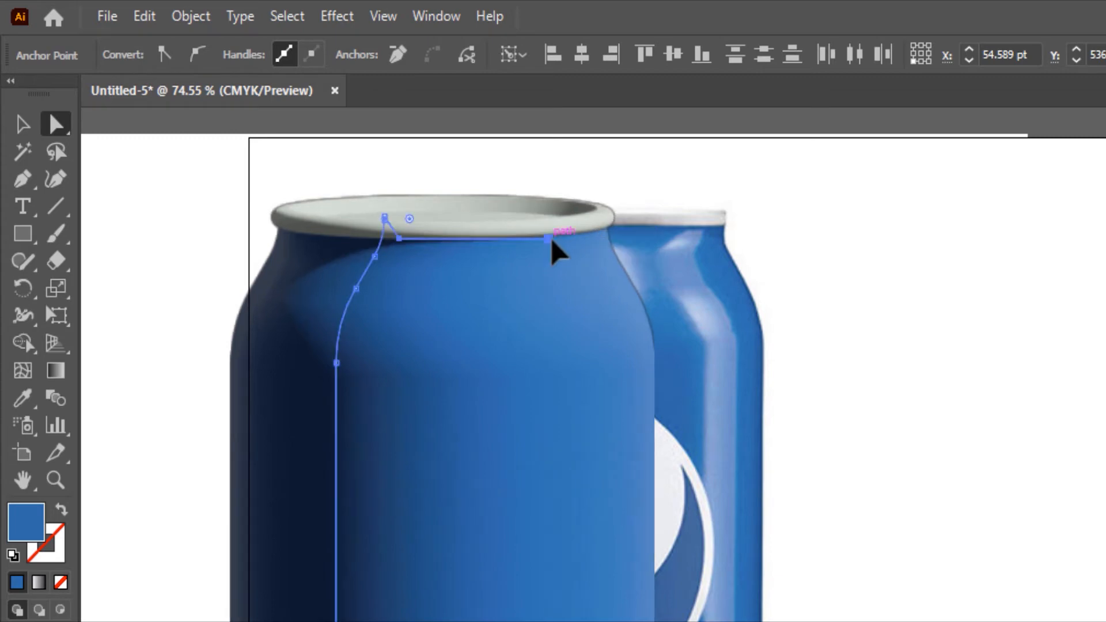
- Give the whole 3D can a material with roughness 0.4 and metallic 0.54
left_click(22, 122)
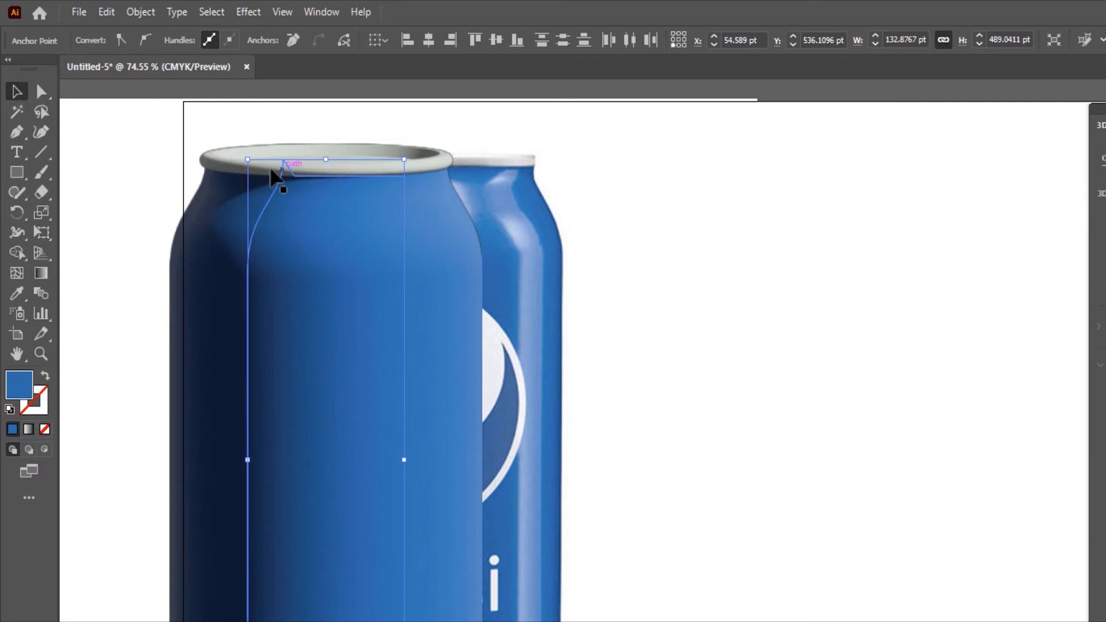
left_click(281, 173)
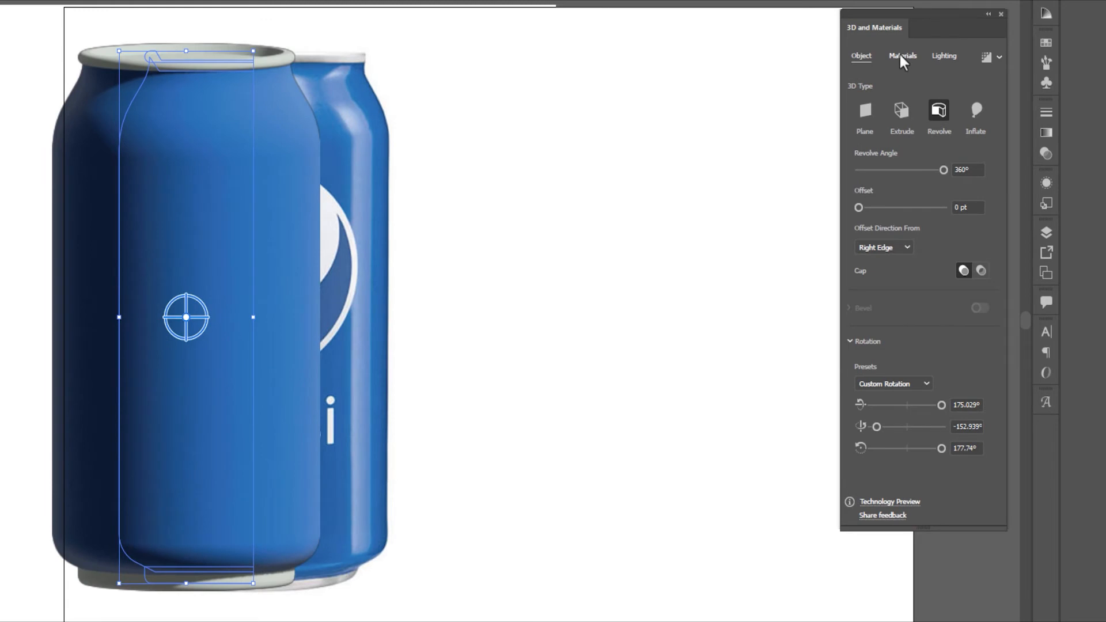
left_click(899, 55)
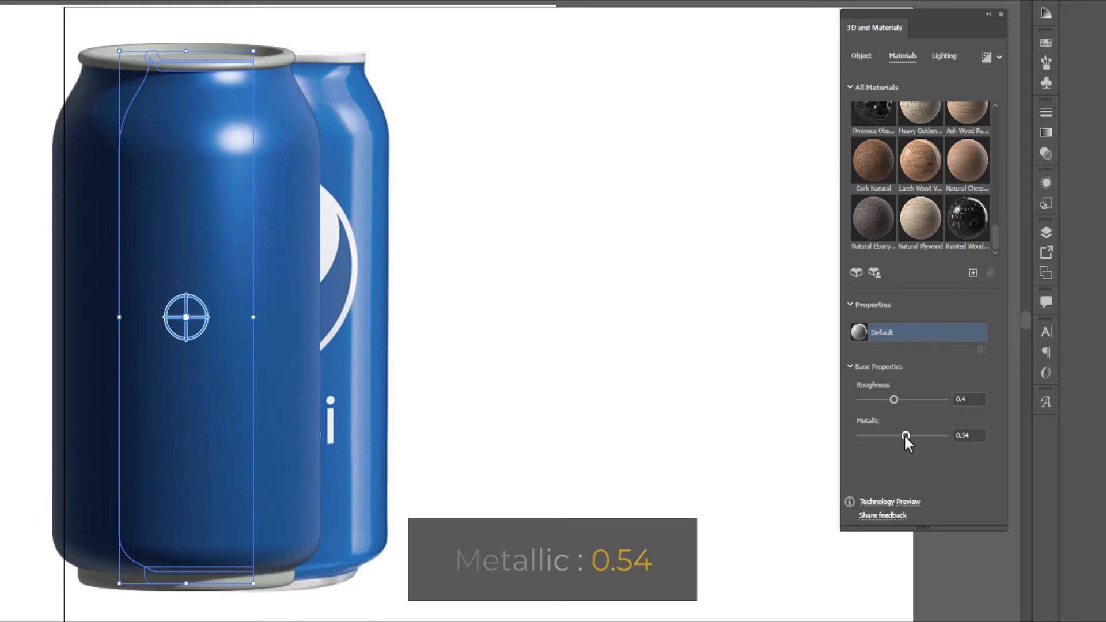
- Set the can's lighting to rotation 127° and height 54°, and turn on shadows
left_click(942, 57)
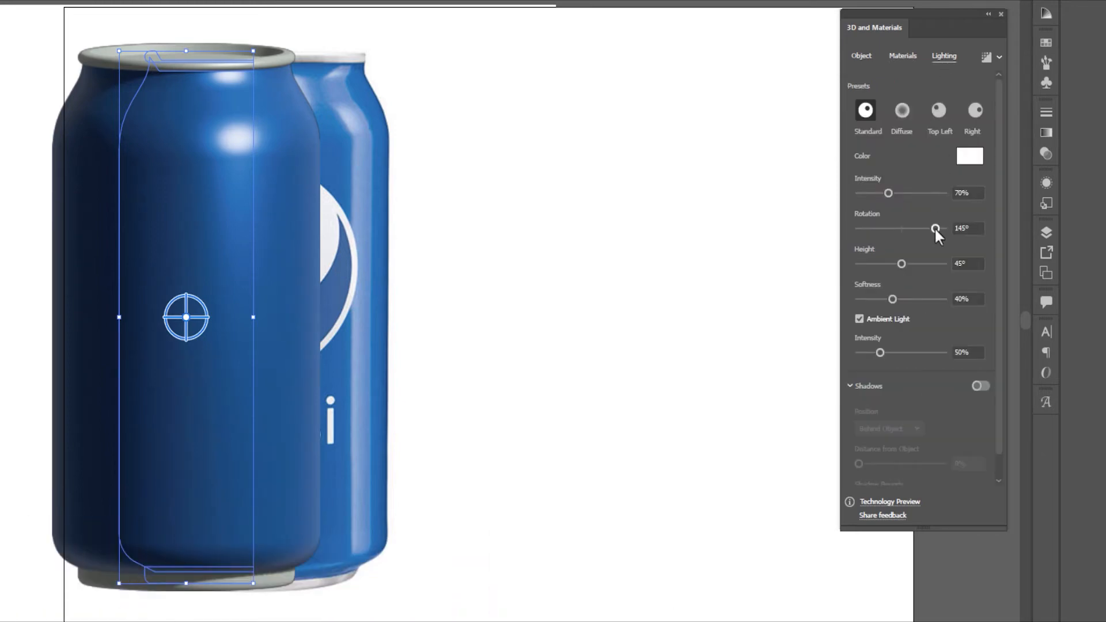
left_click_drag(903, 263, 923, 265)
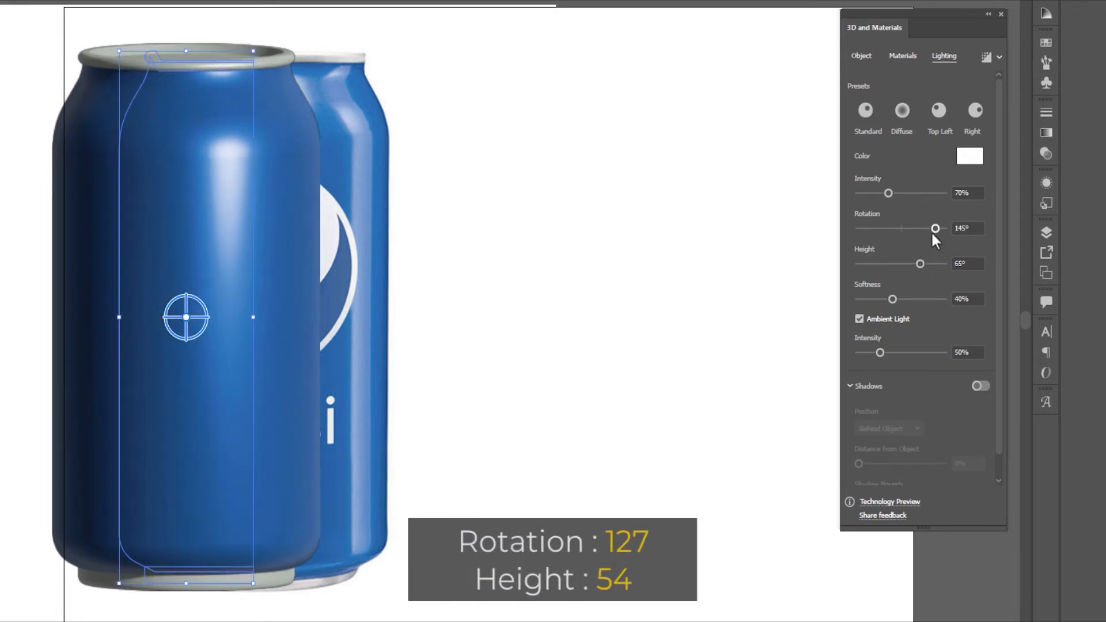
left_click_drag(934, 227, 911, 280)
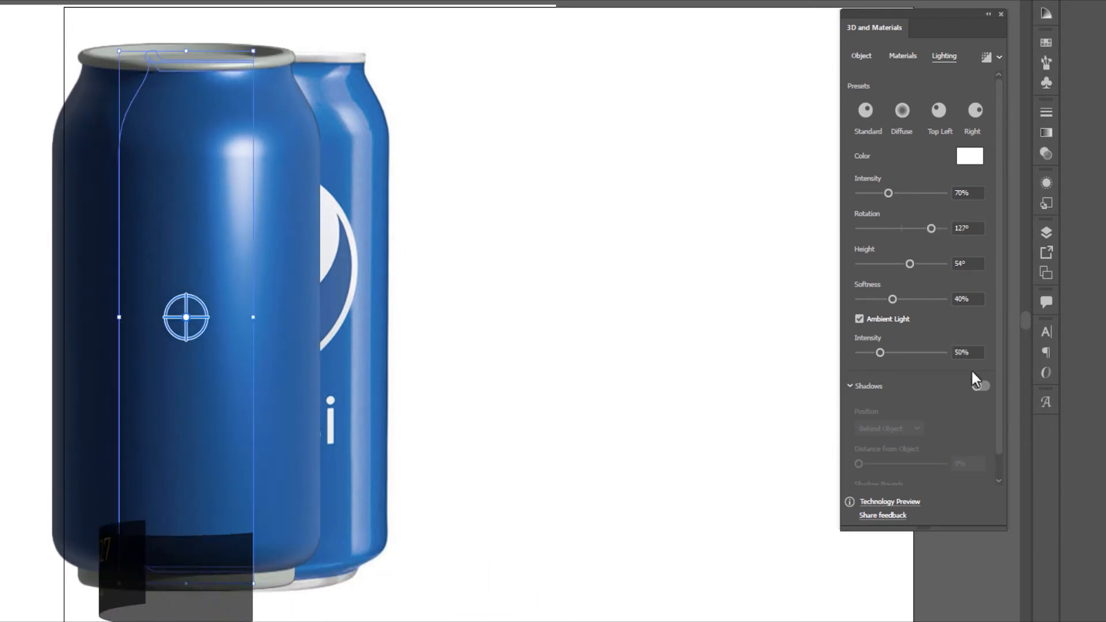
left_click(981, 386)
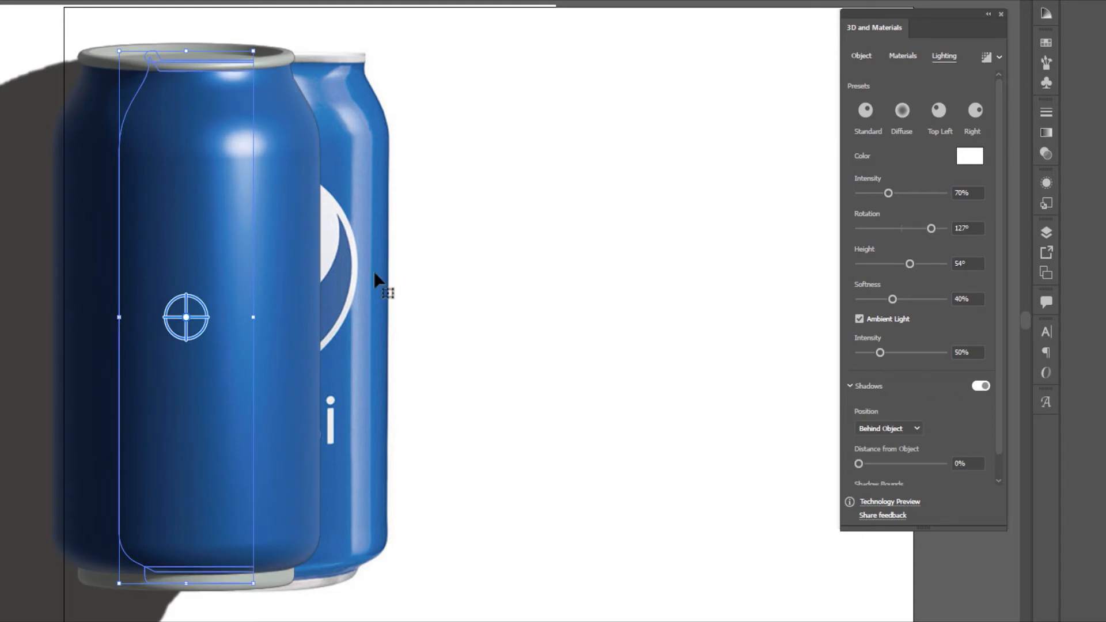
- Move the 3D can clear of the reference image to its right and render it with ray tracing
left_click_drag(185, 233, 260, 234)
left_click_drag(617, 231, 762, 223)
left_click(985, 57)
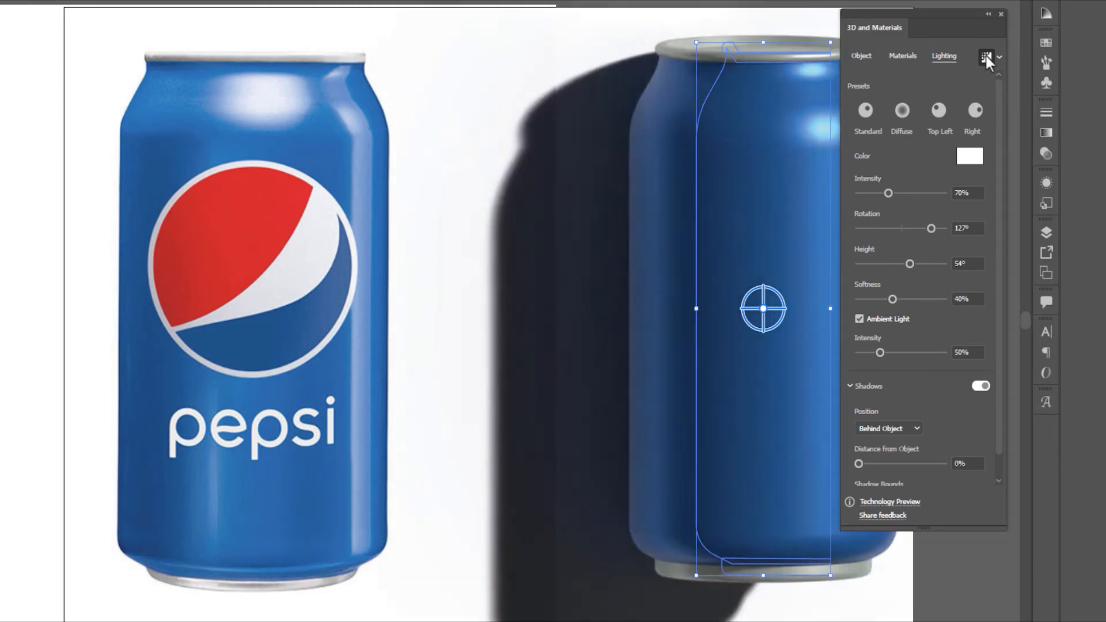
- Unlock the reference can image and remove it from the artboard
left_click(1001, 13)
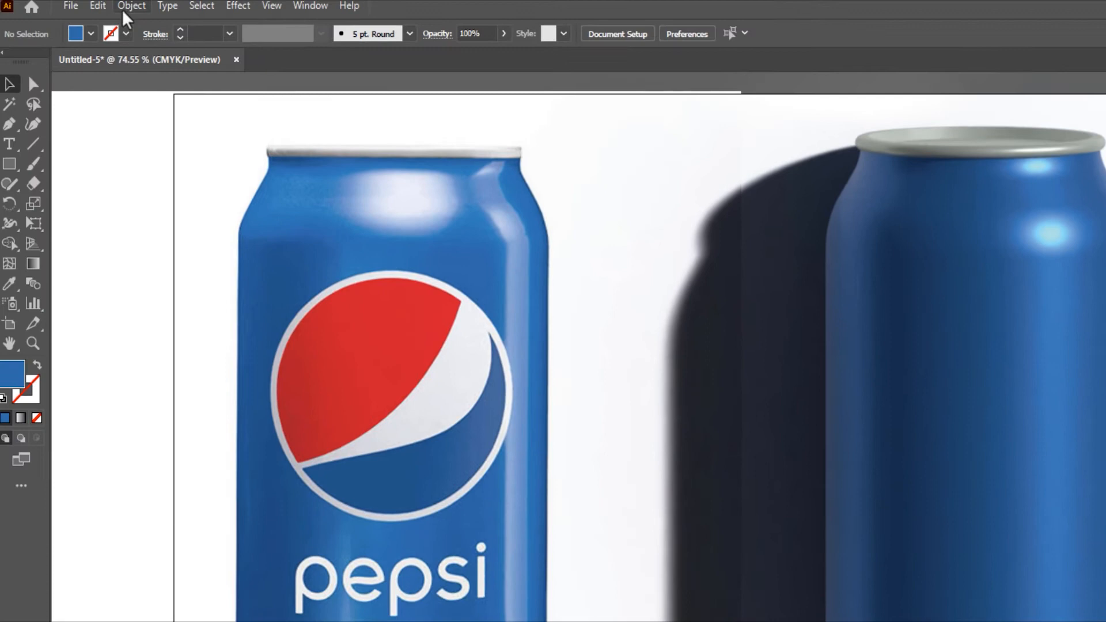
left_click(141, 11)
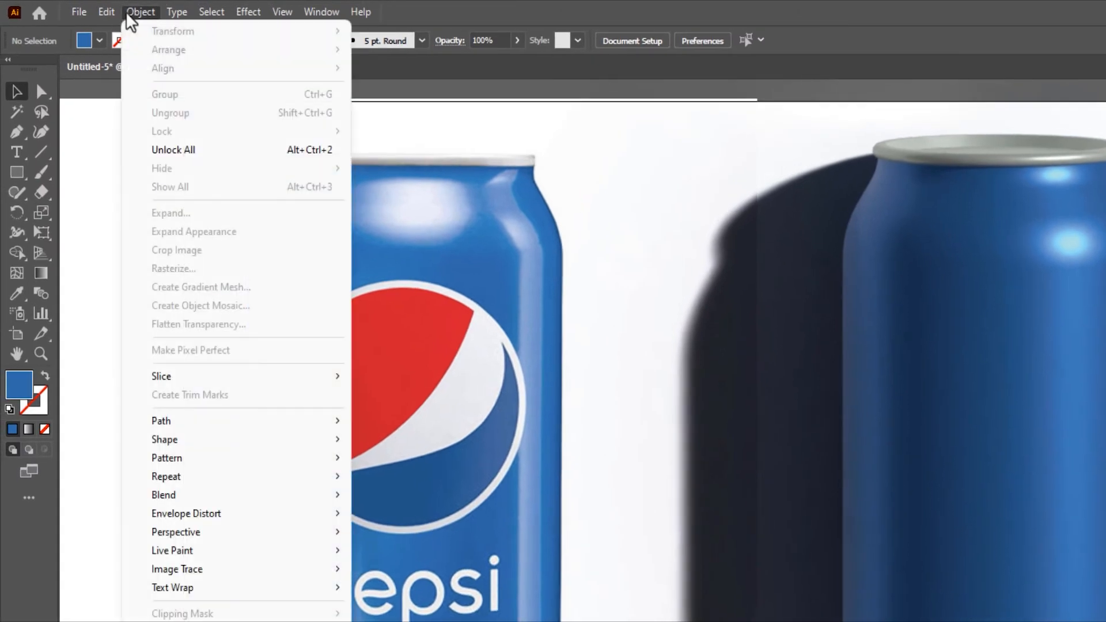
left_click(199, 149)
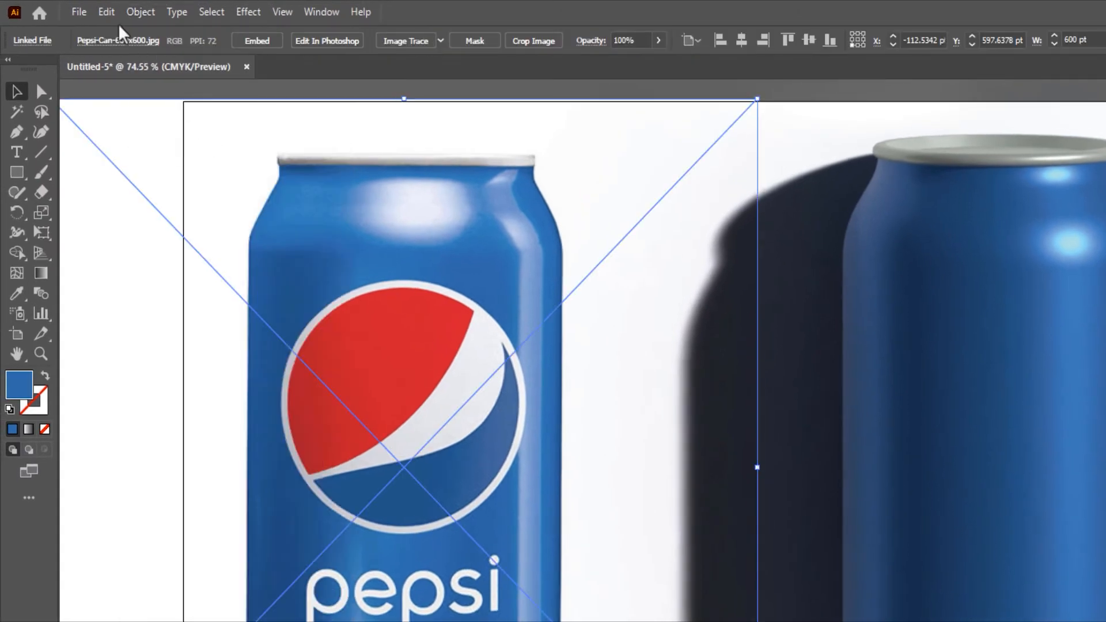
left_click(107, 13)
left_click(156, 225)
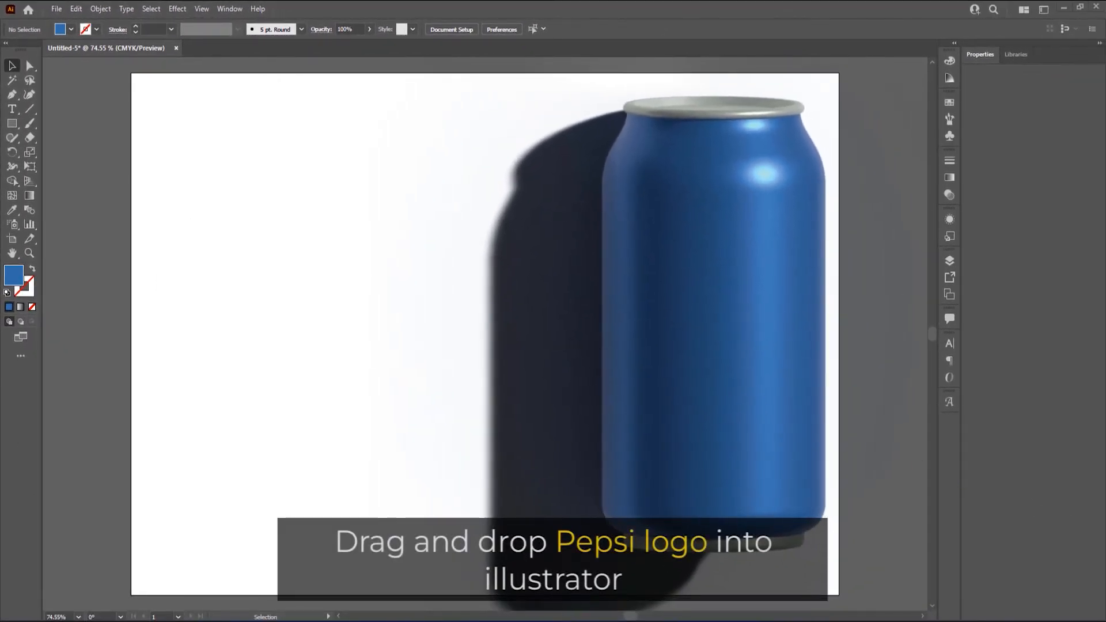
- Place the Pepsi logo image at a proportional width of 500 pt and position it beside the 3D can
left_click_drag(1103, 553, 256, 262)
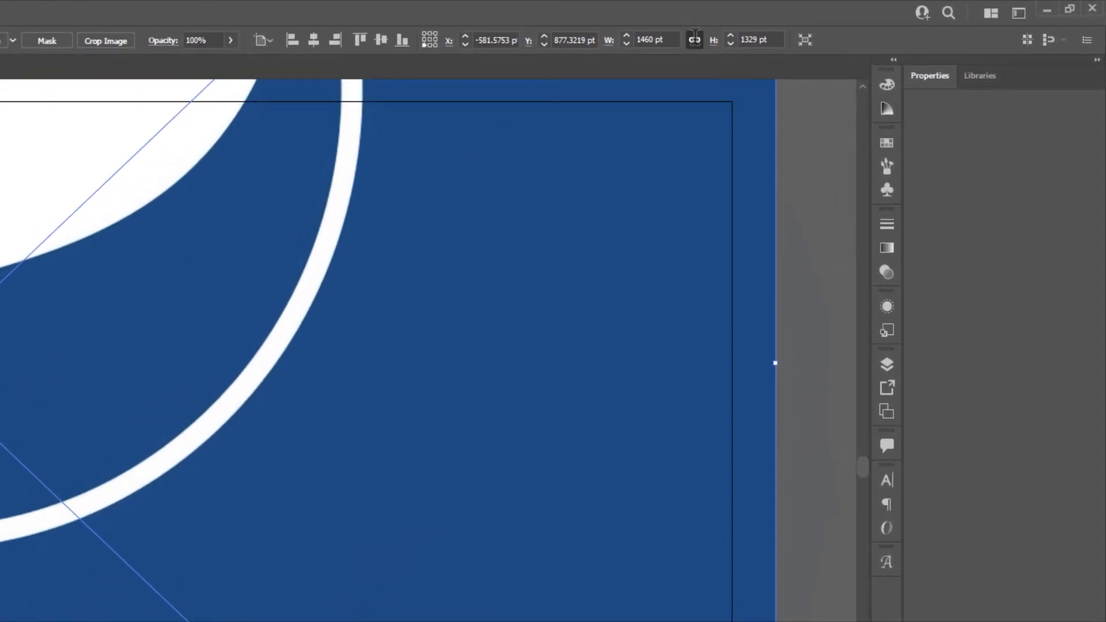
left_click(693, 40)
double_click(655, 40)
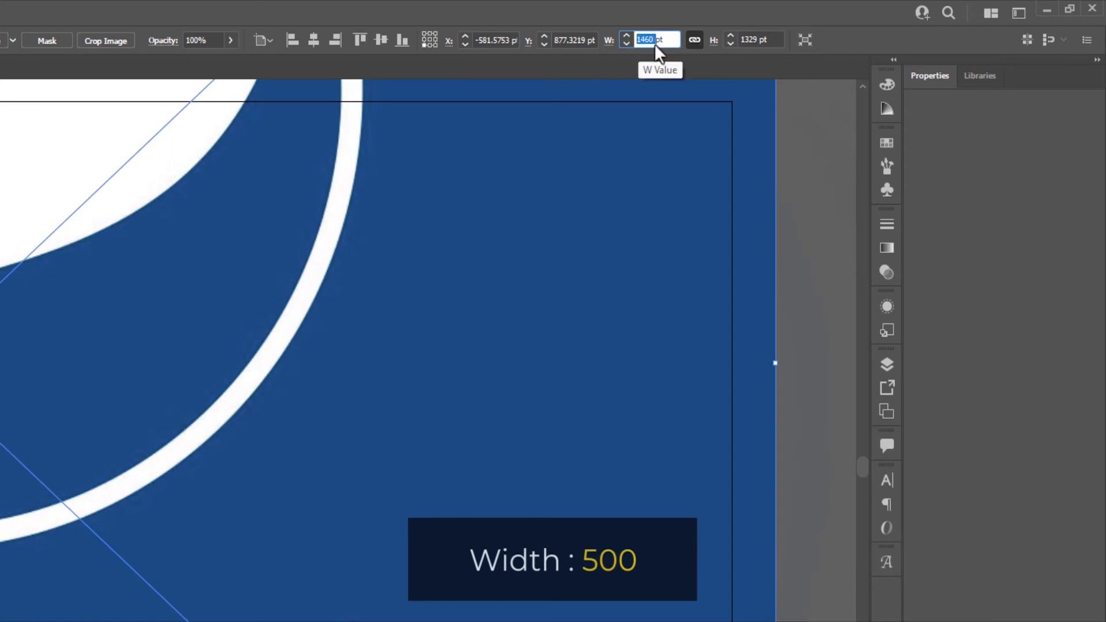
type("500pt")
key("Return")
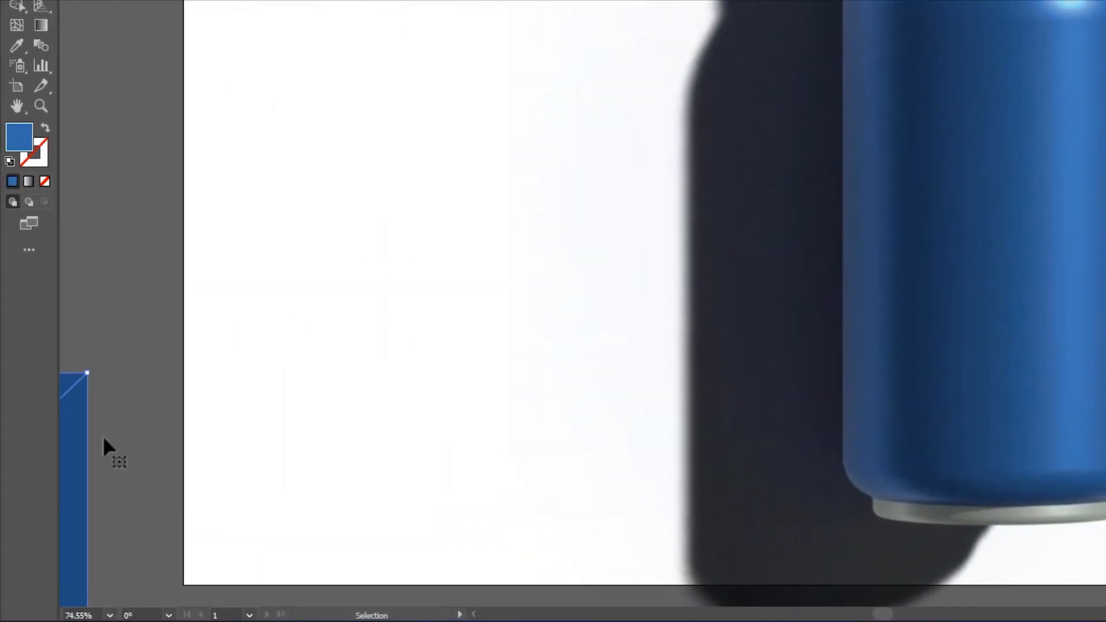
left_click_drag(102, 435, 654, 19)
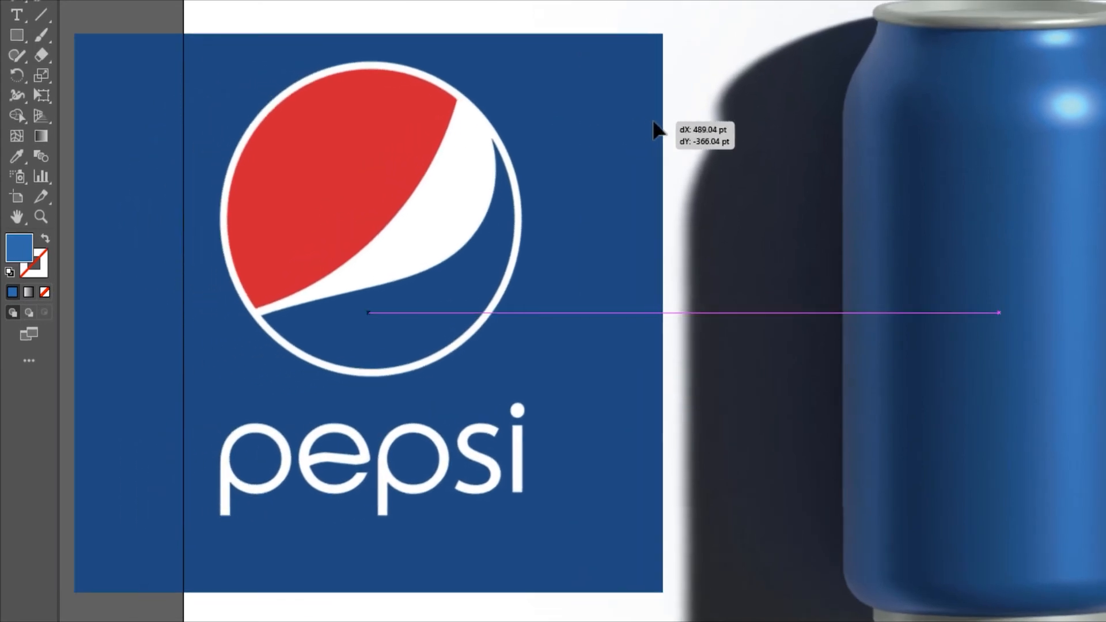
left_click_drag(656, 130, 665, 117)
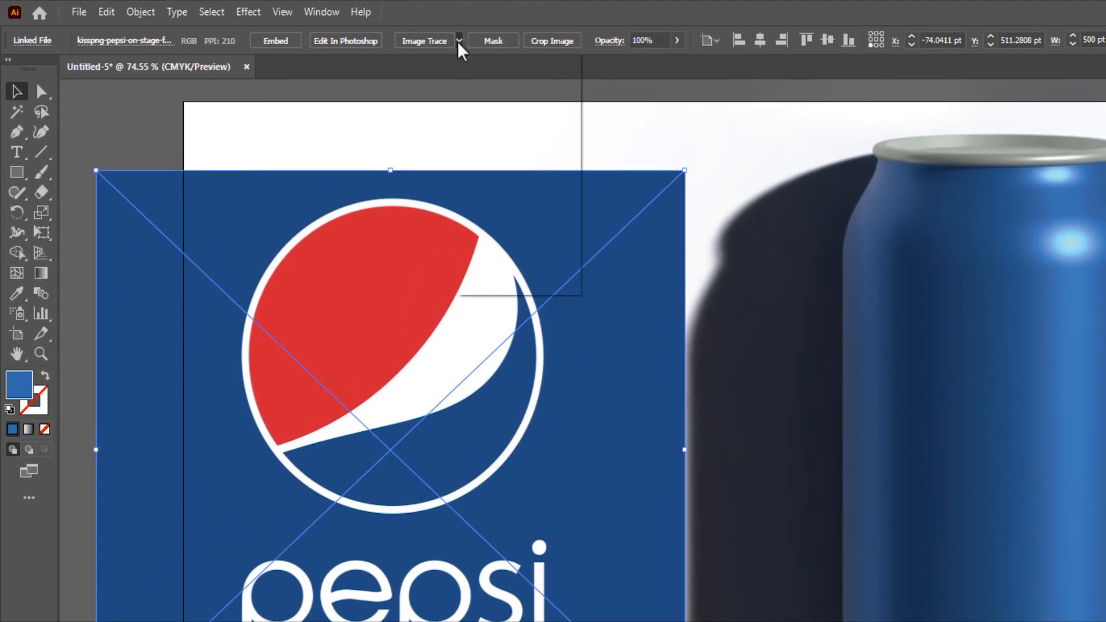
- Image-trace the logo with the 3 Colors preset and expand it into ungrouped vector shapes
left_click(459, 39)
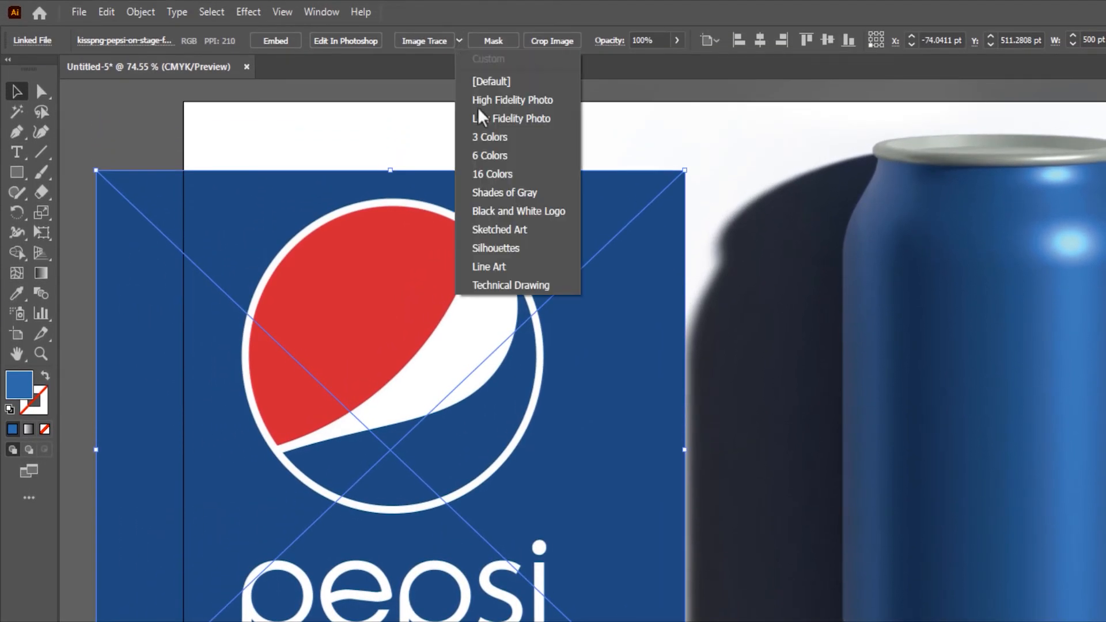
left_click(487, 140)
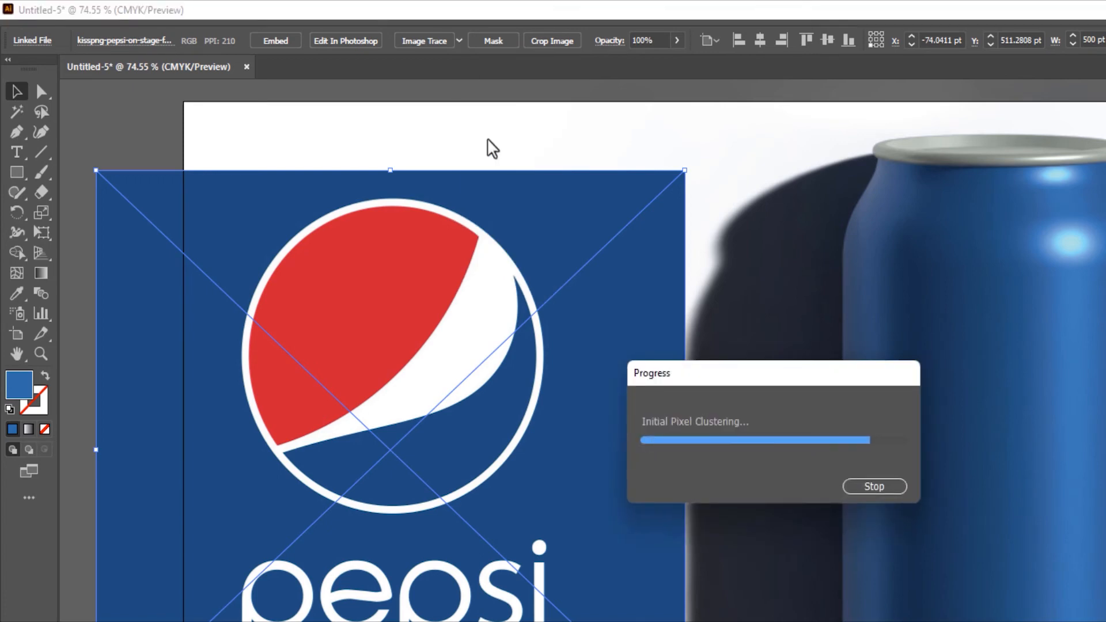
left_click(410, 43)
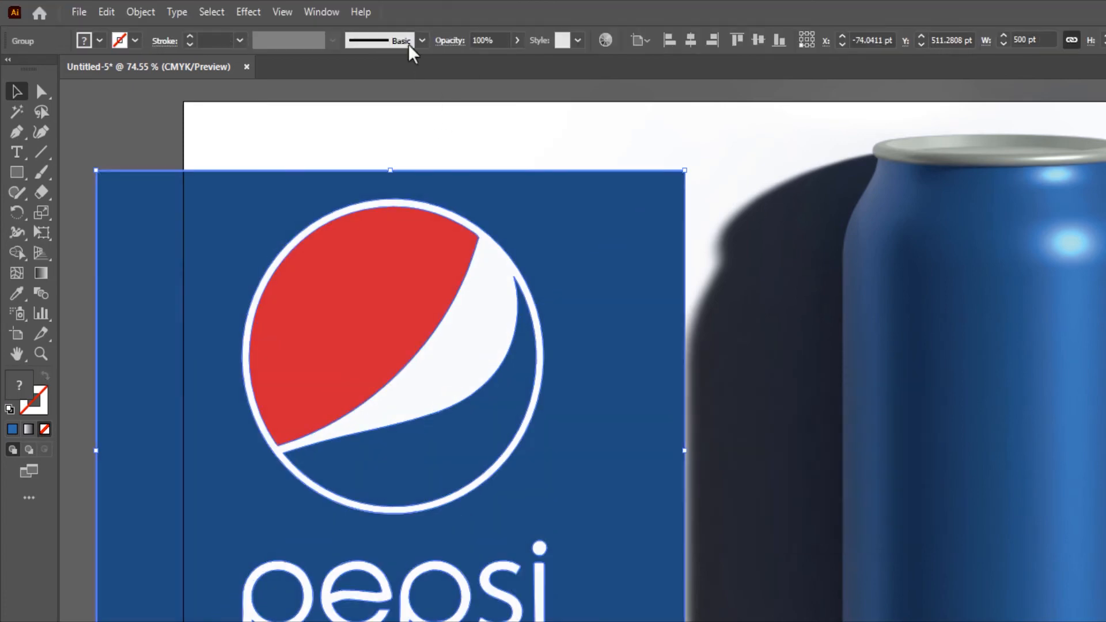
right_click(505, 196)
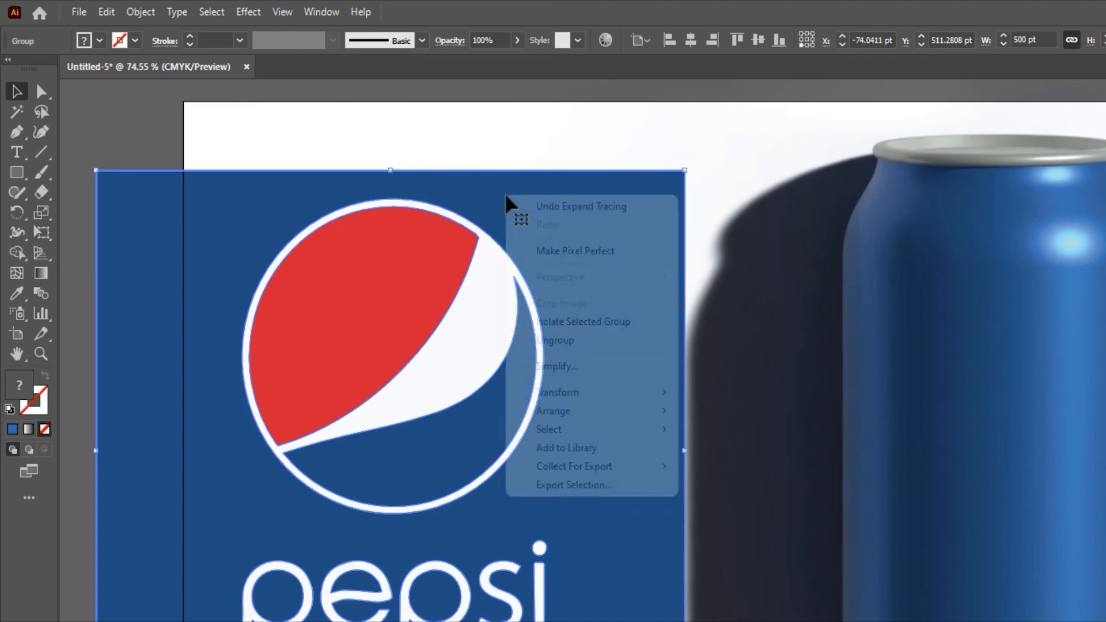
left_click(567, 341)
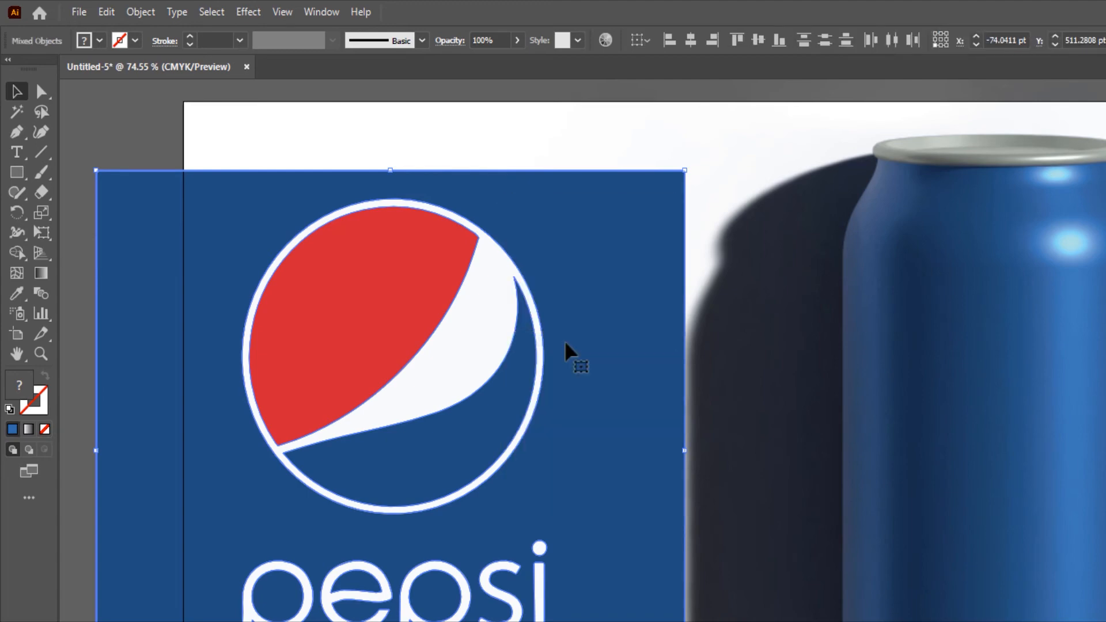
- Delete the logo's blue background and the blue fills inside the letters p, e and p
left_click(328, 116)
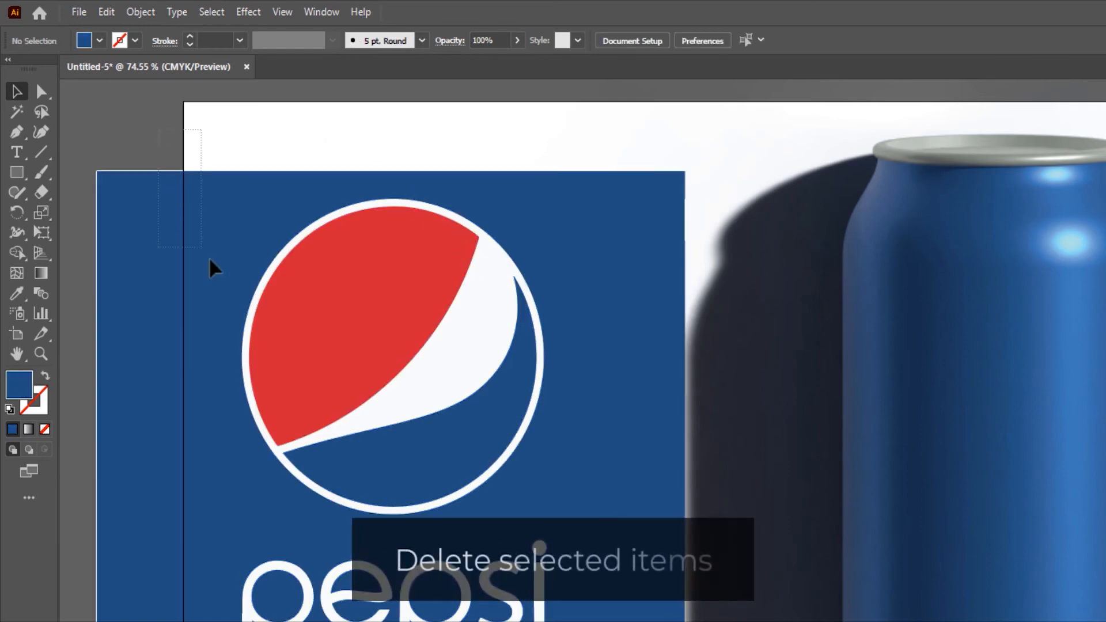
left_click(219, 274)
key("Delete")
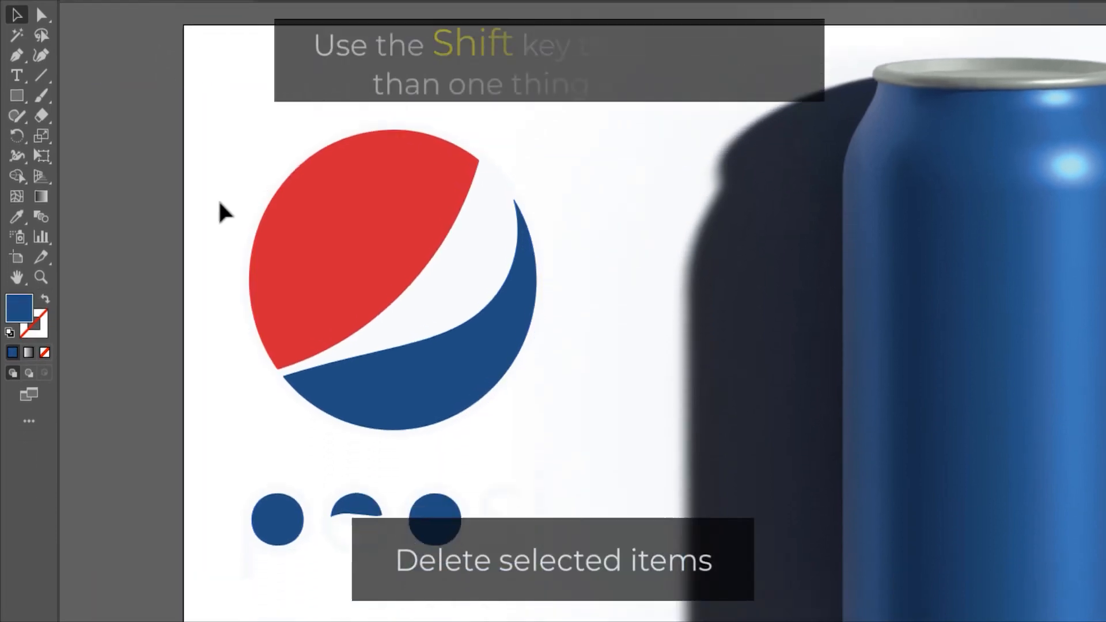
left_click(292, 602)
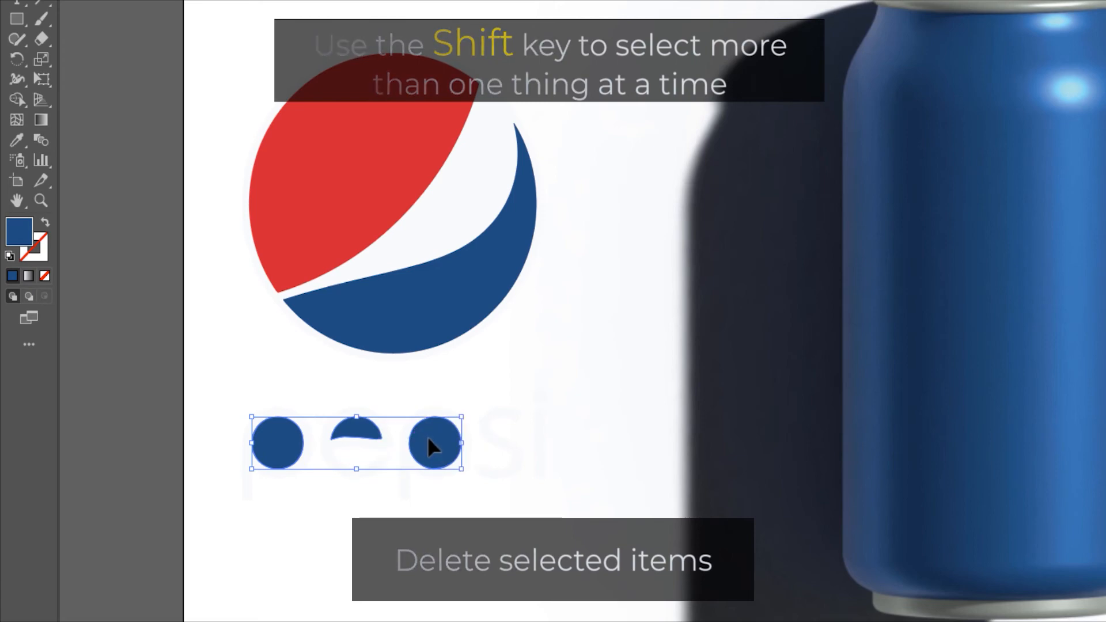
key("Delete")
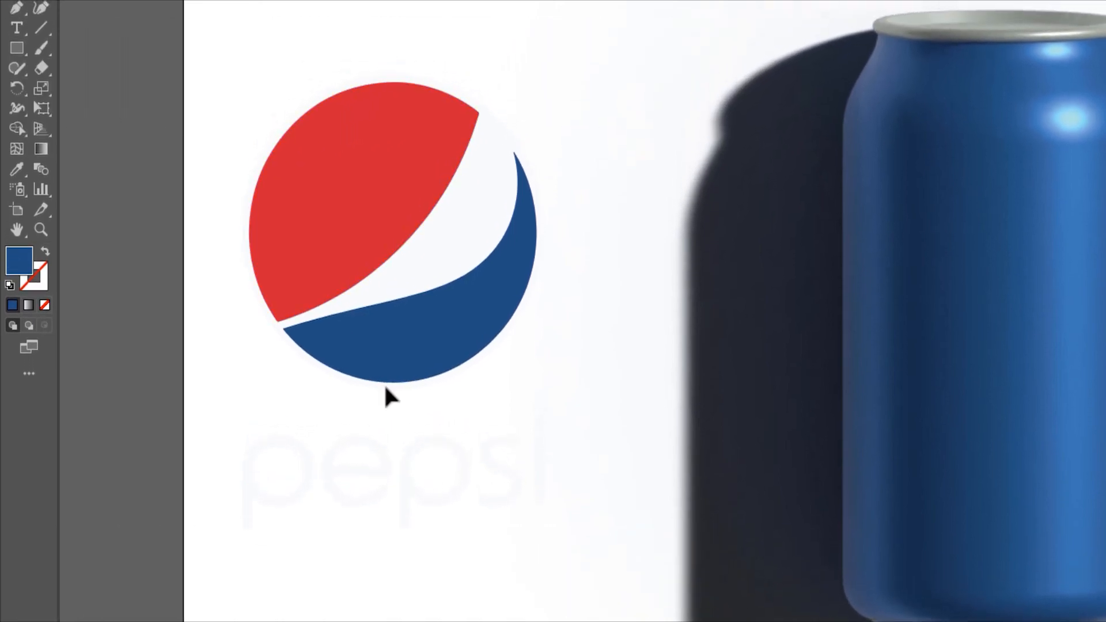
- Group the remaining globe and lettering shapes of the Pepsi logo
left_click_drag(212, 1, 536, 467)
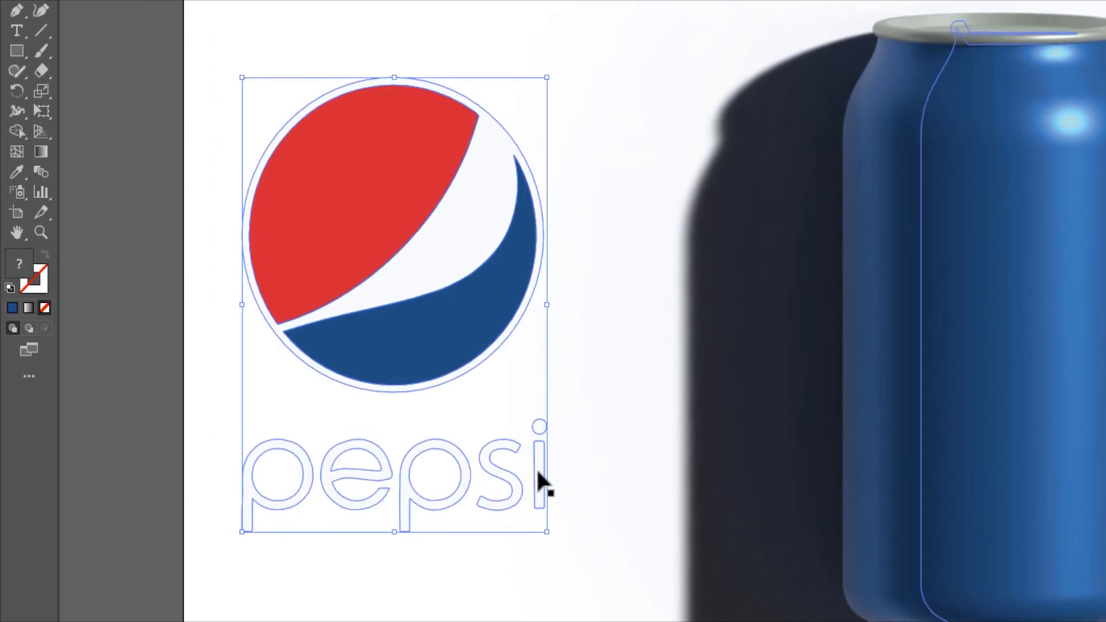
left_click(141, 12)
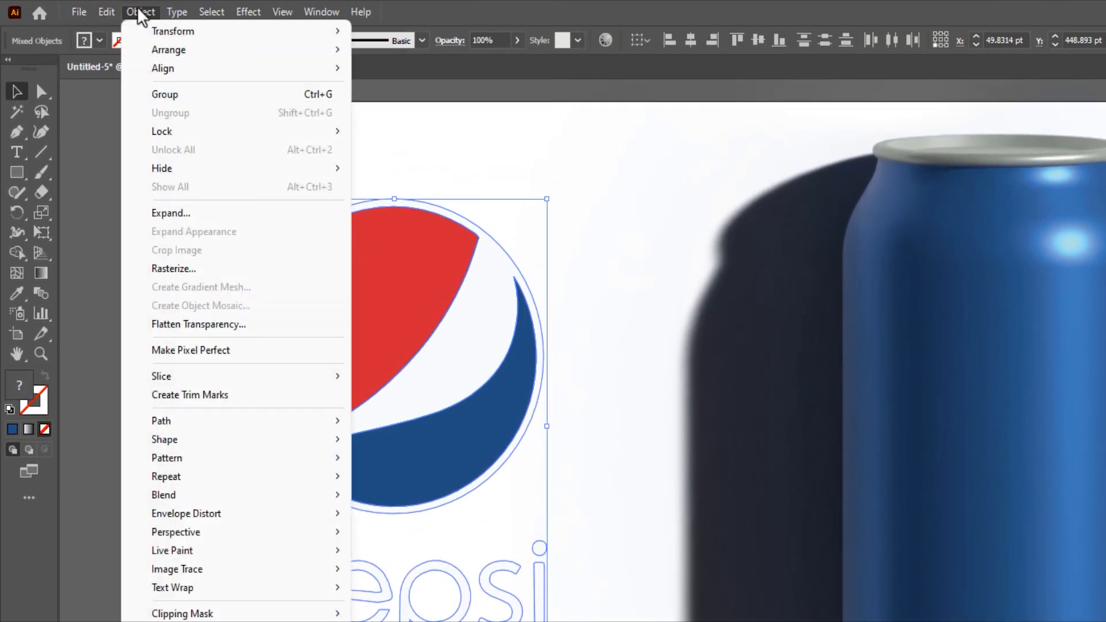
left_click(173, 94)
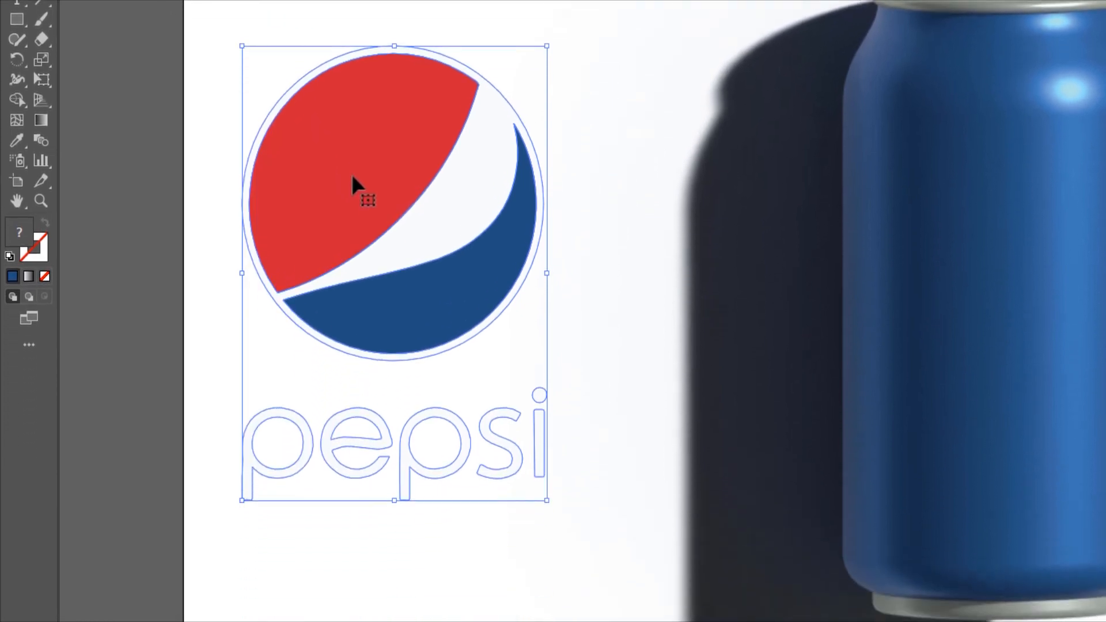
- Move the logo group onto the can and shrink it proportionally so it sits centred within the body's width
left_click_drag(353, 340, 634, 390)
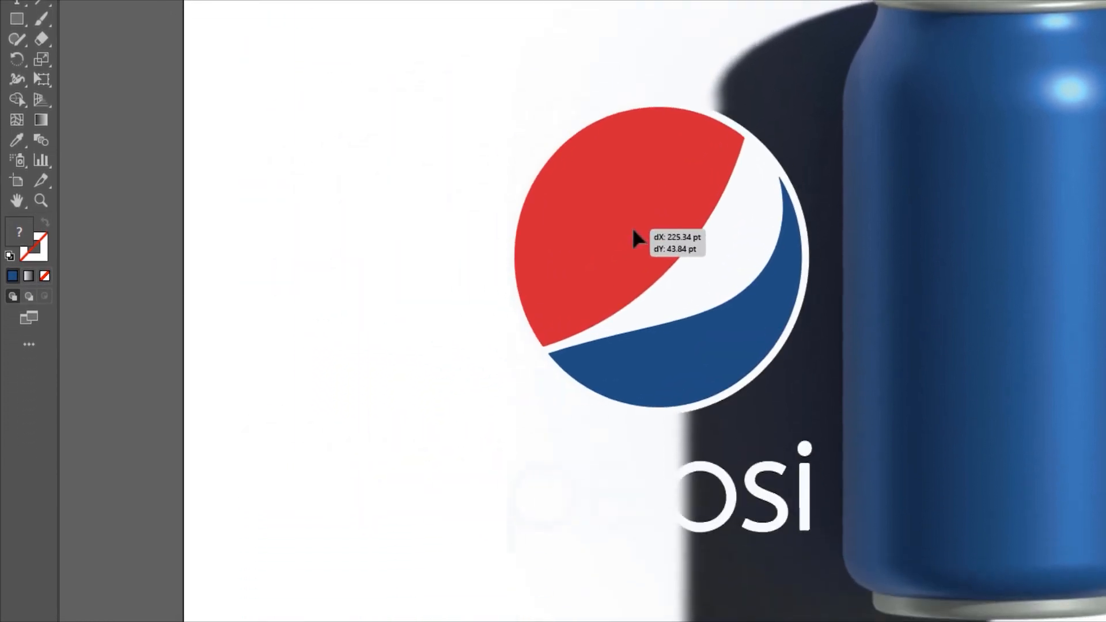
left_click_drag(633, 232, 956, 196)
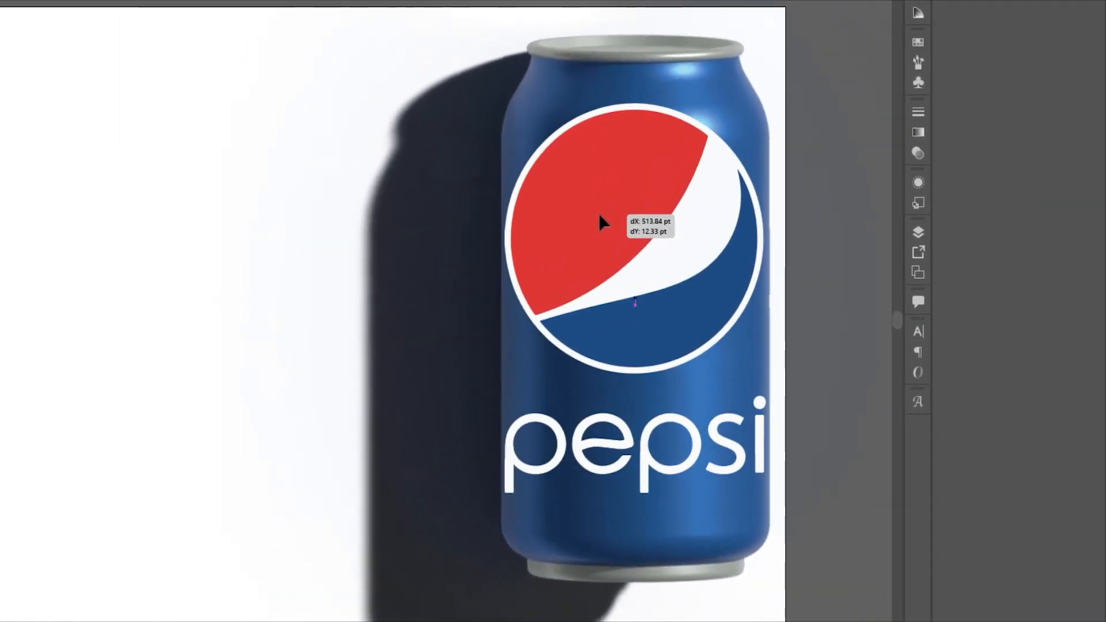
left_click_drag(600, 216, 600, 218)
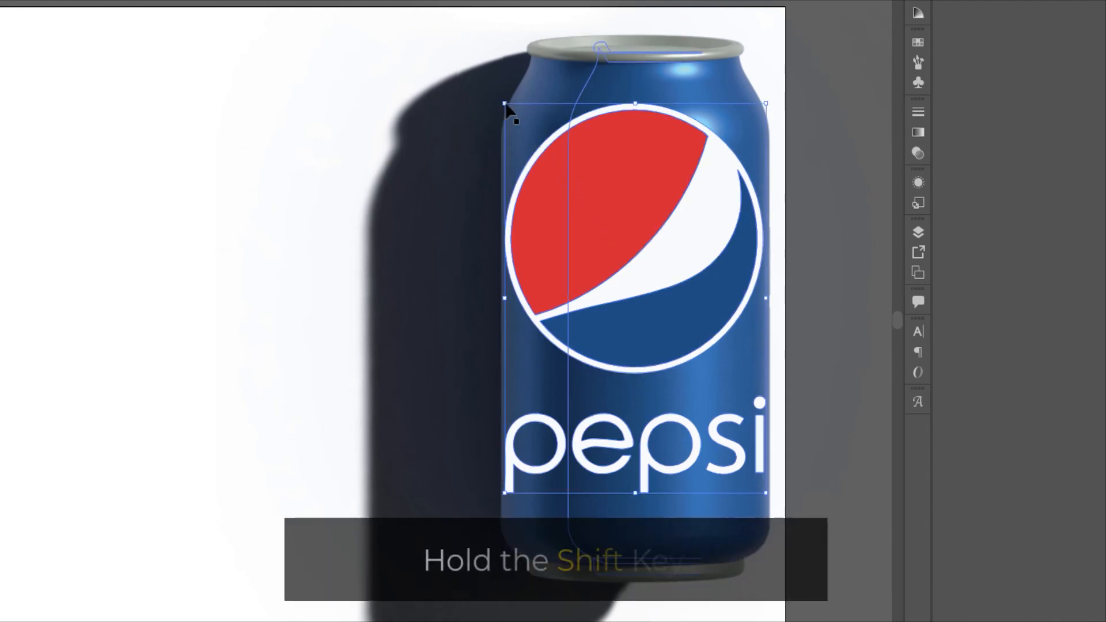
left_click_drag(503, 101, 556, 182)
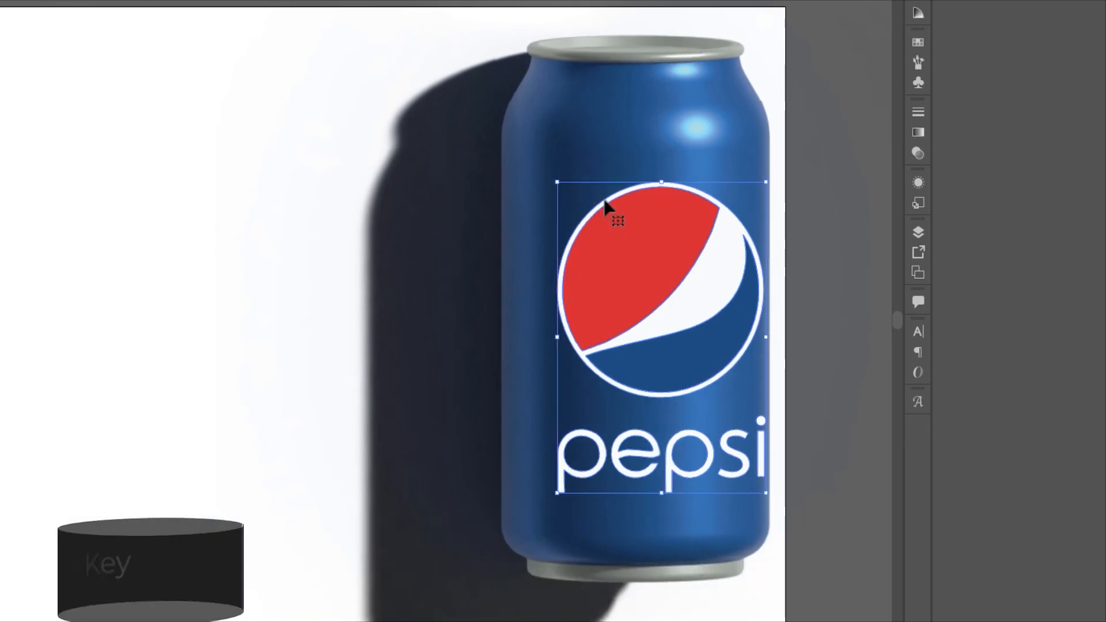
left_click_drag(664, 254, 642, 245)
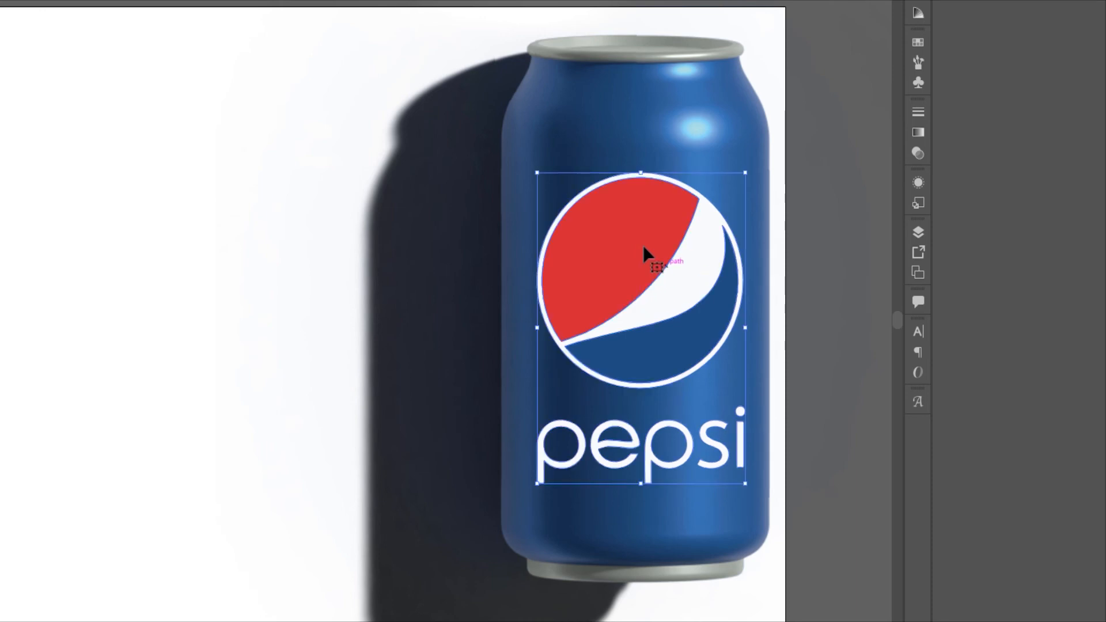
- Lower the logo group's opacity to 91%
left_click(916, 154)
left_click(883, 128)
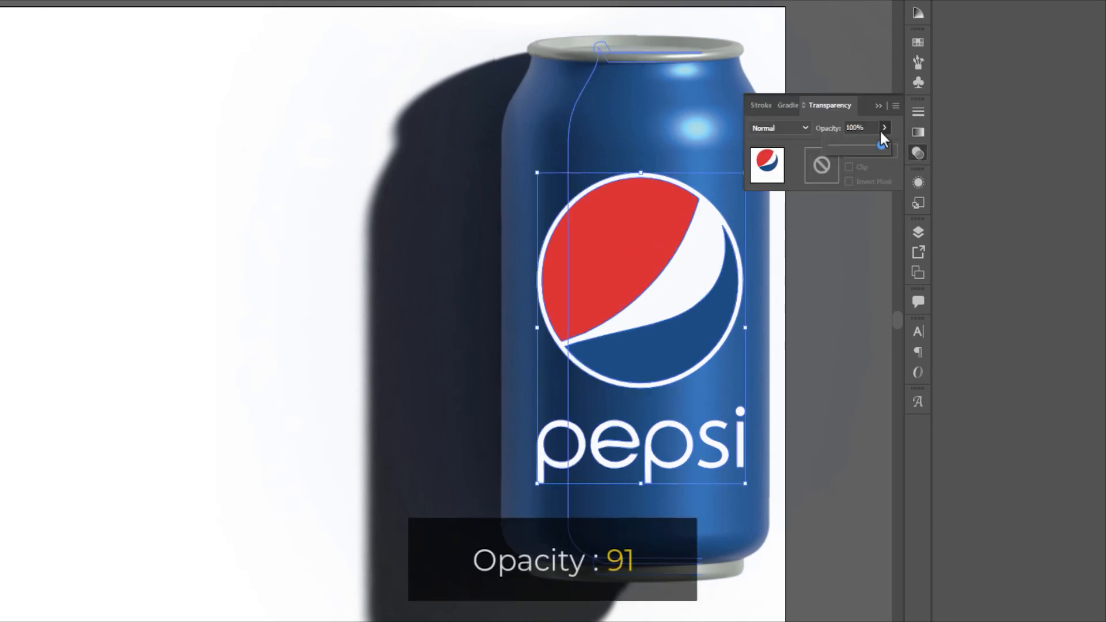
left_click_drag(874, 144, 874, 145)
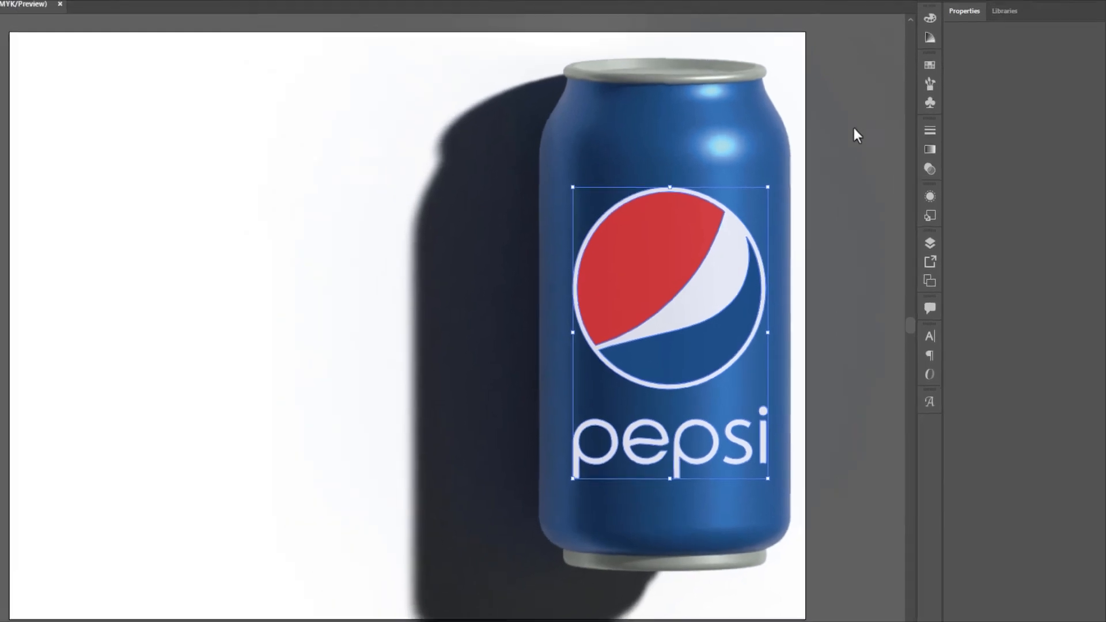
- Move the can together with its logo toward the middle of the artboard
left_click_drag(38, 59, 817, 528)
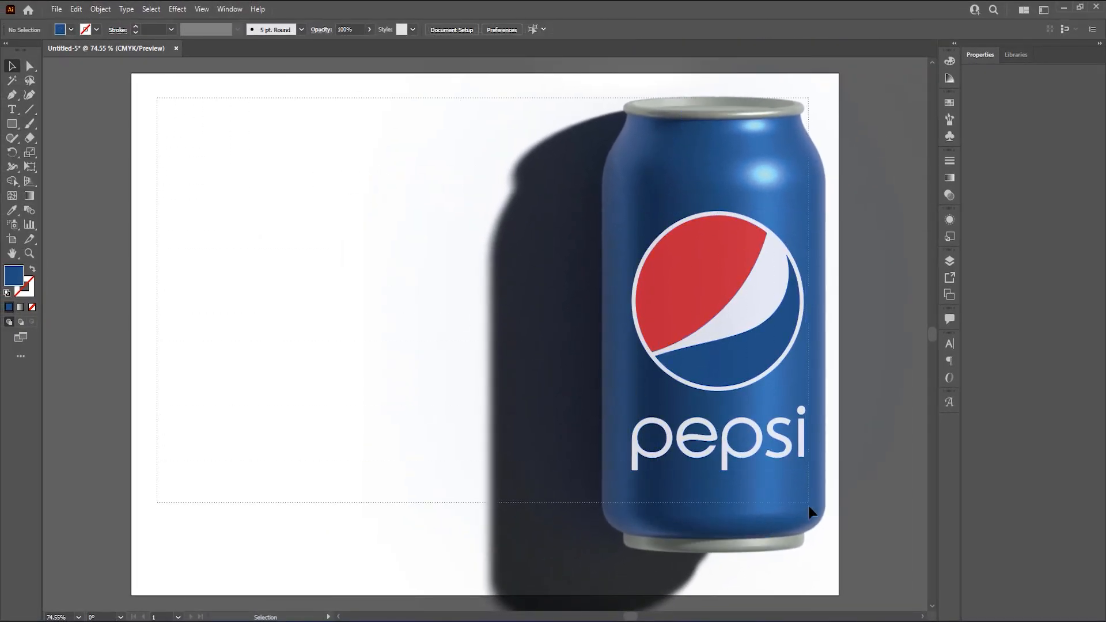
left_click_drag(764, 443, 510, 444)
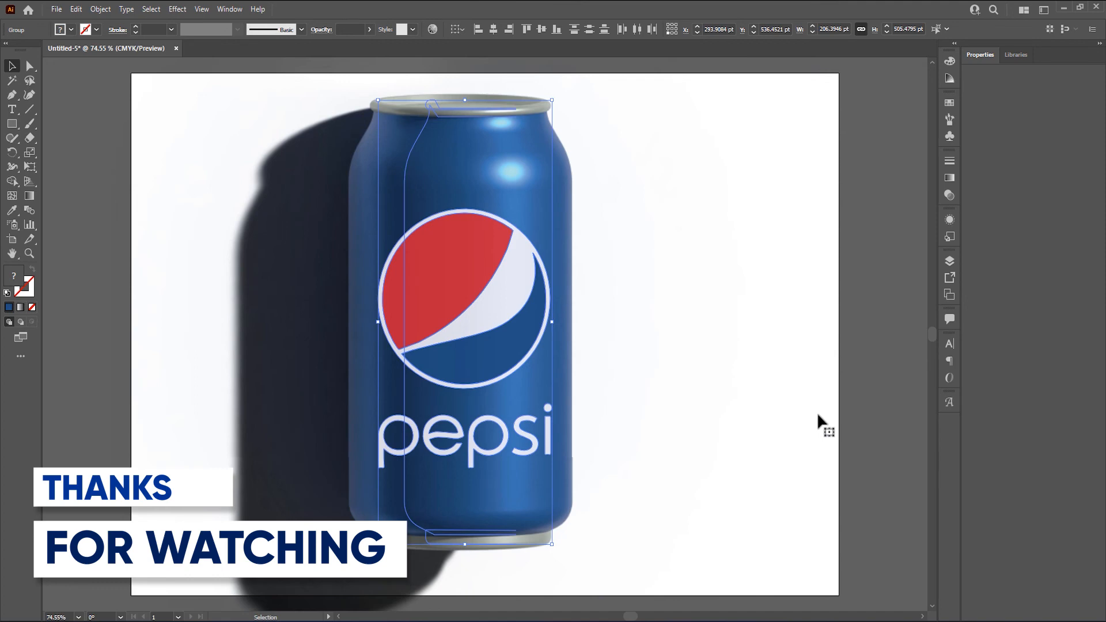
left_click(748, 257)
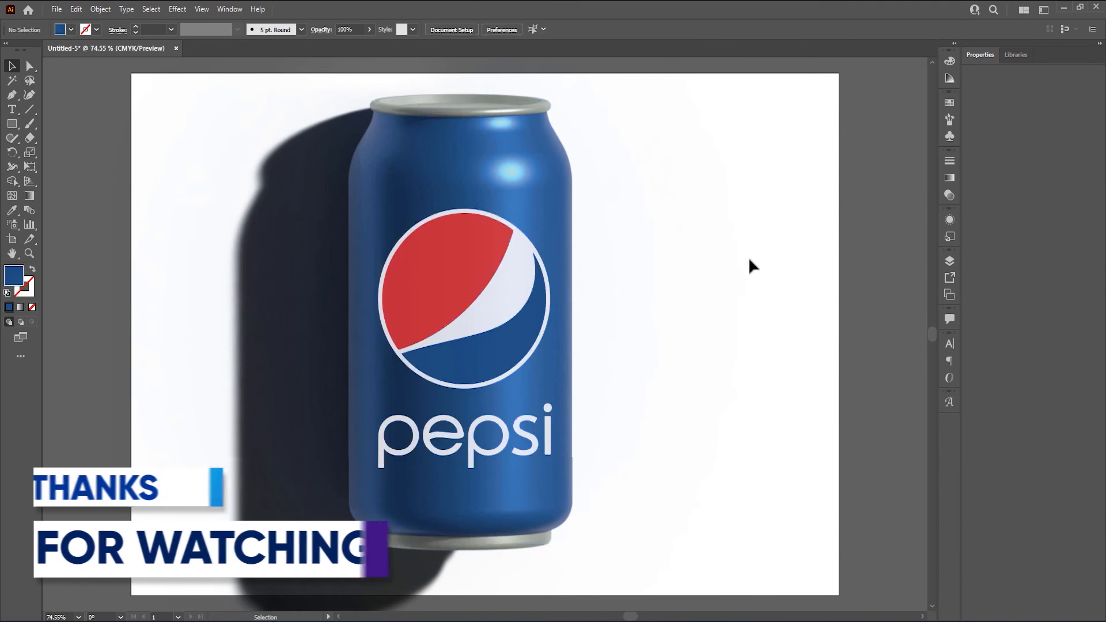